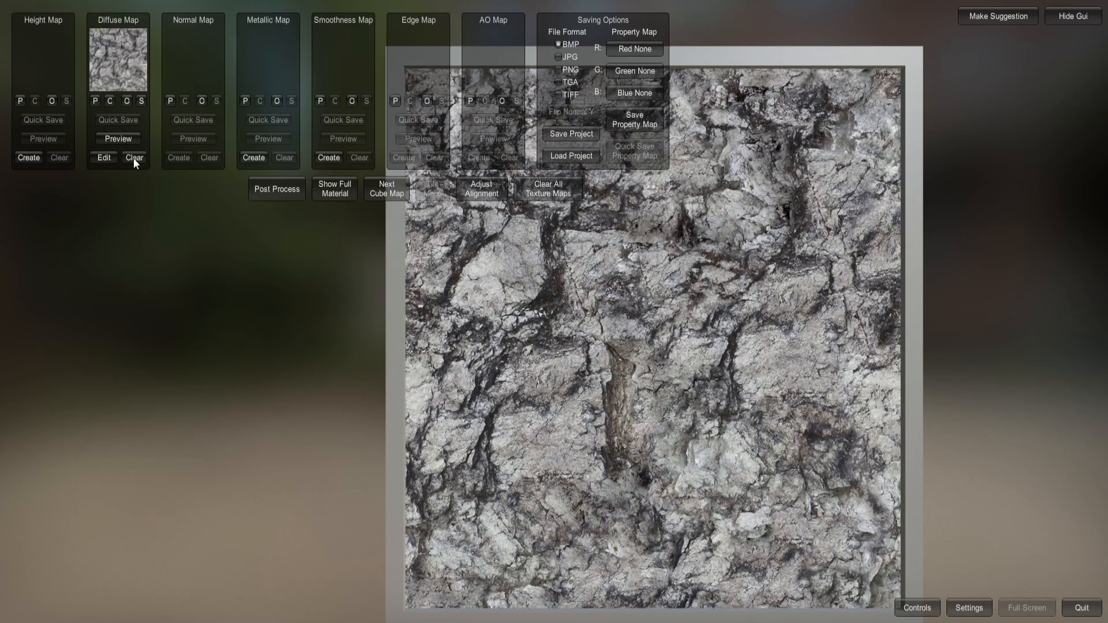
# Step: Try removing shadows from the diffuse map at a strength of about 0.79
pyautogui.click(116, 161)
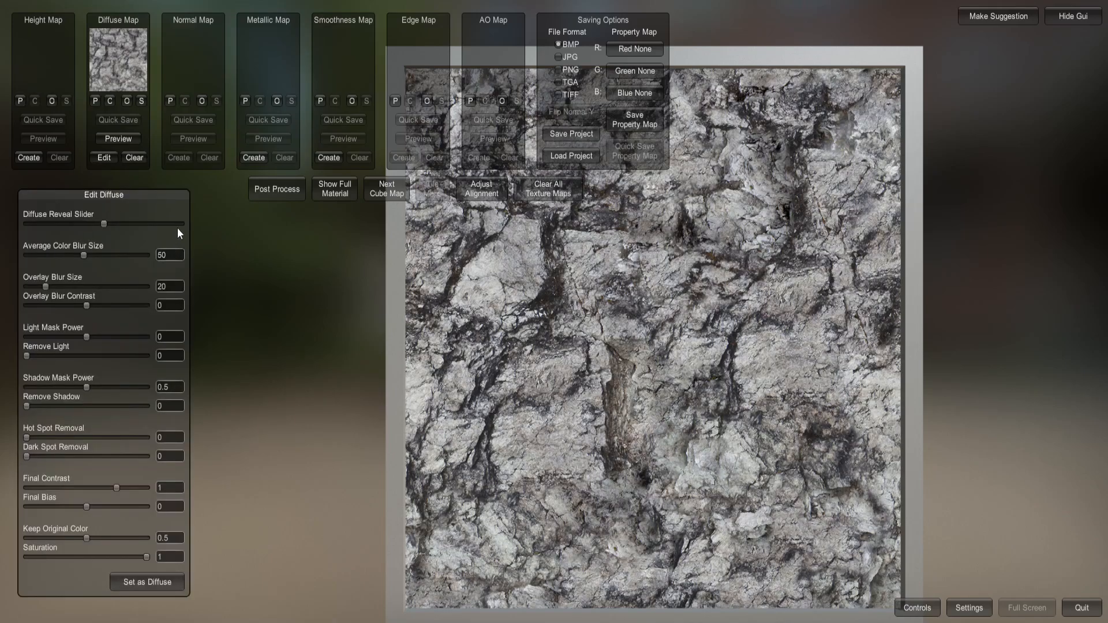
pyautogui.moveTo(112, 227); pyautogui.dragTo(71, 226)
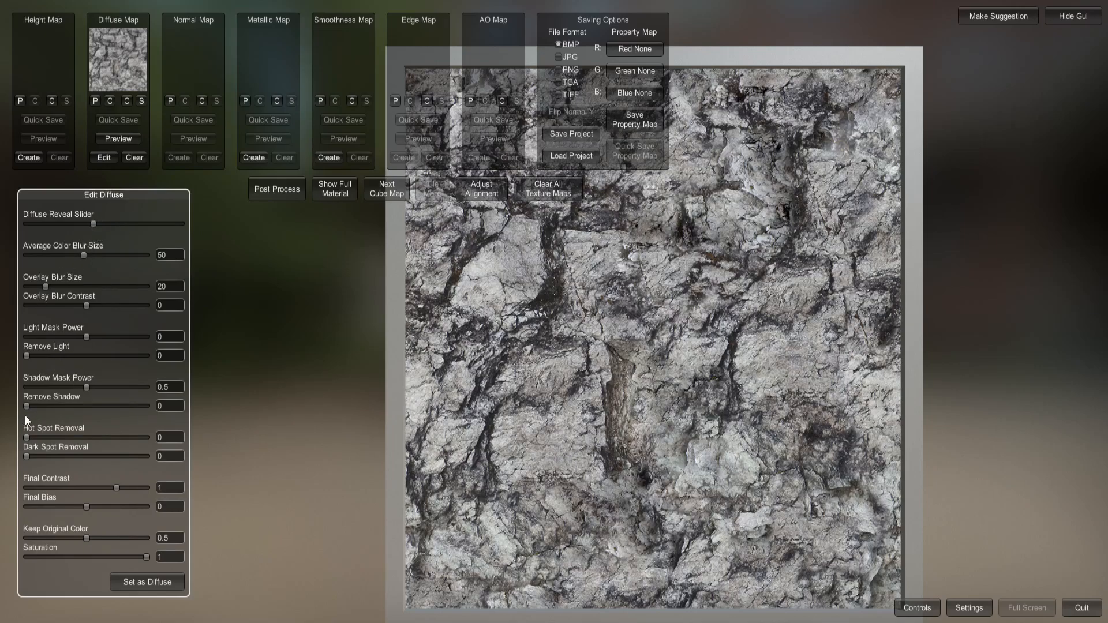
pyautogui.moveTo(29, 404); pyautogui.dragTo(122, 406)
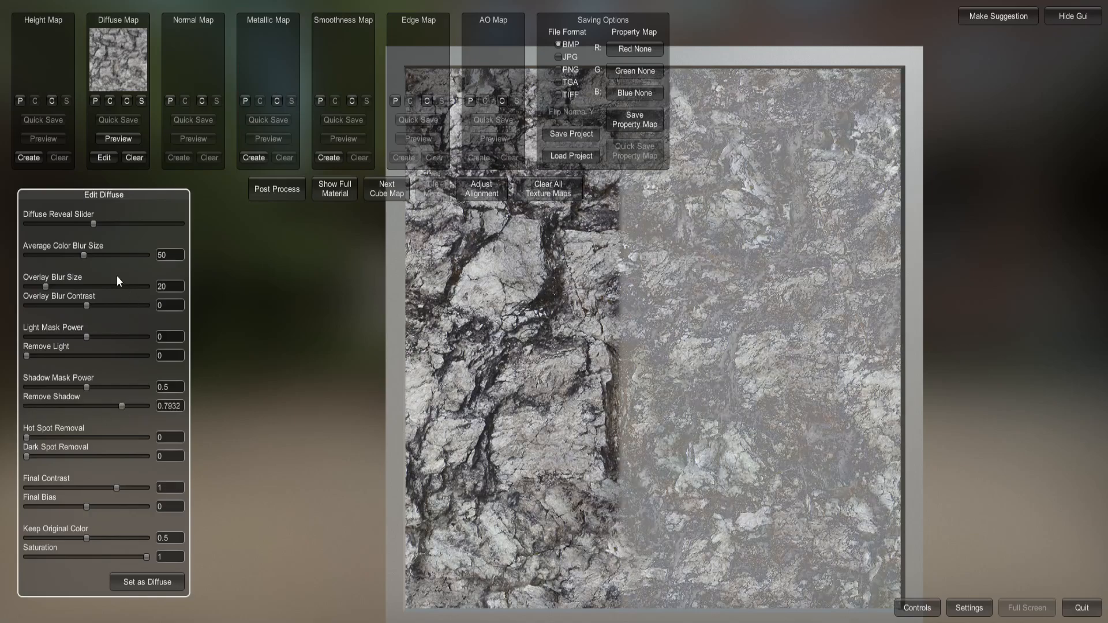
pyautogui.moveTo(93, 225); pyautogui.dragTo(99, 232)
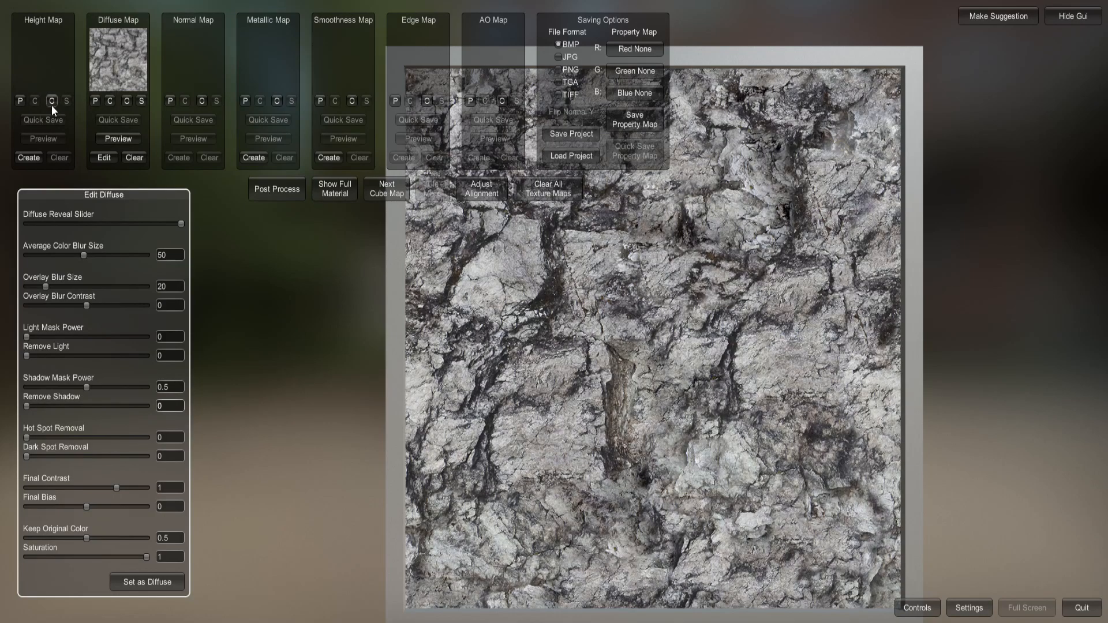
# Step: Start a height map from the original diffuse, reveal it fully and apply the Details frequency weight preset
pyautogui.click(28, 158)
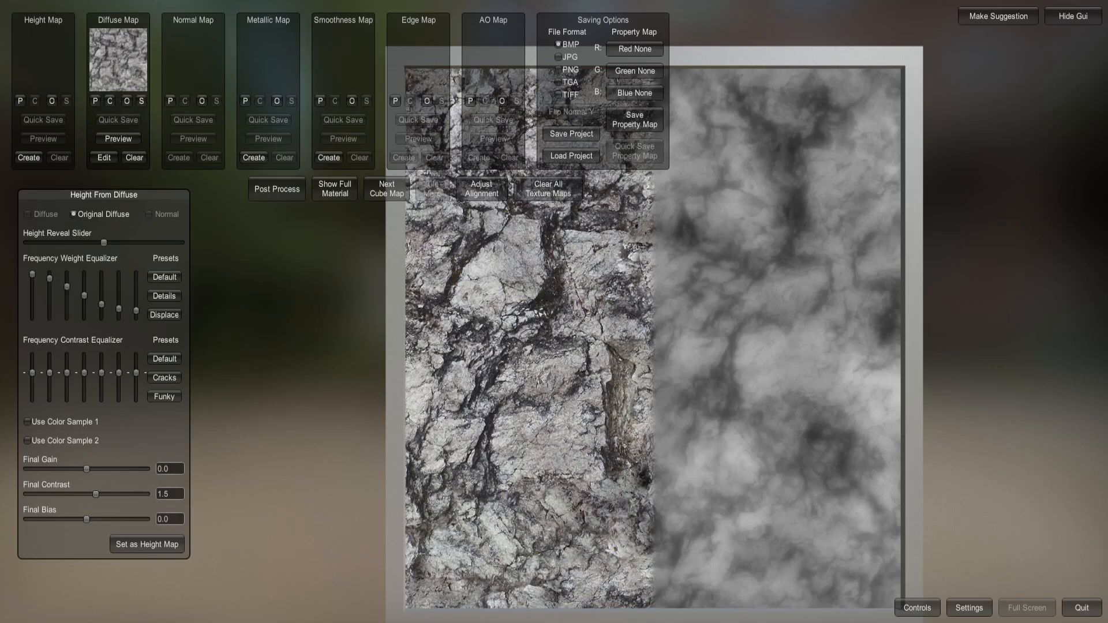
pyautogui.moveTo(104, 242); pyautogui.dragTo(26, 242)
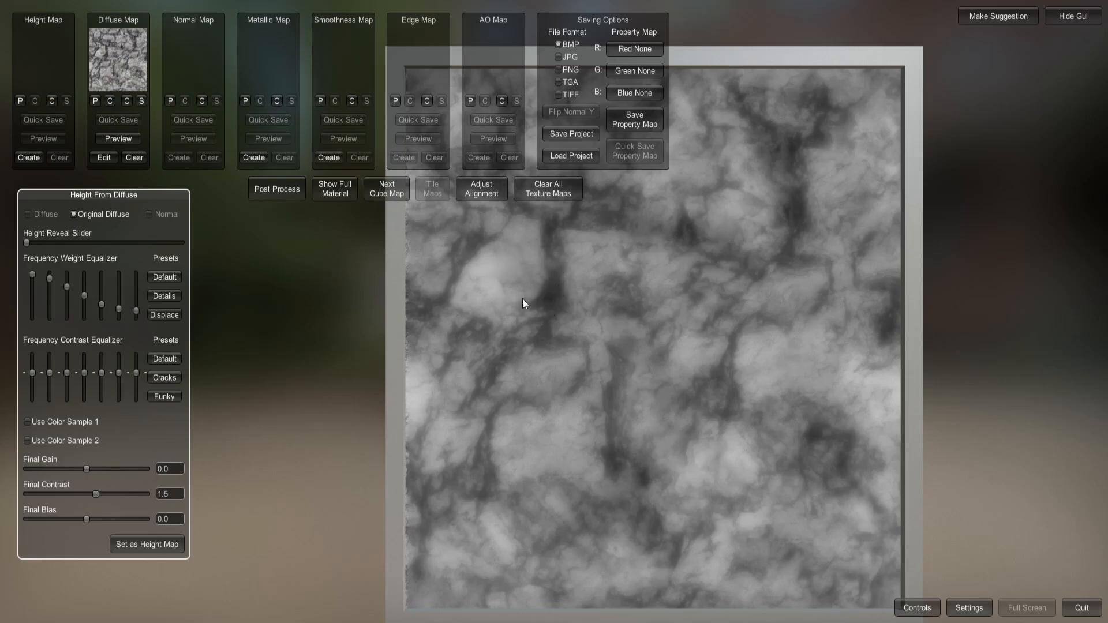
pyautogui.moveTo(28, 242); pyautogui.dragTo(1, 240)
pyautogui.click(175, 297)
pyautogui.click(168, 279)
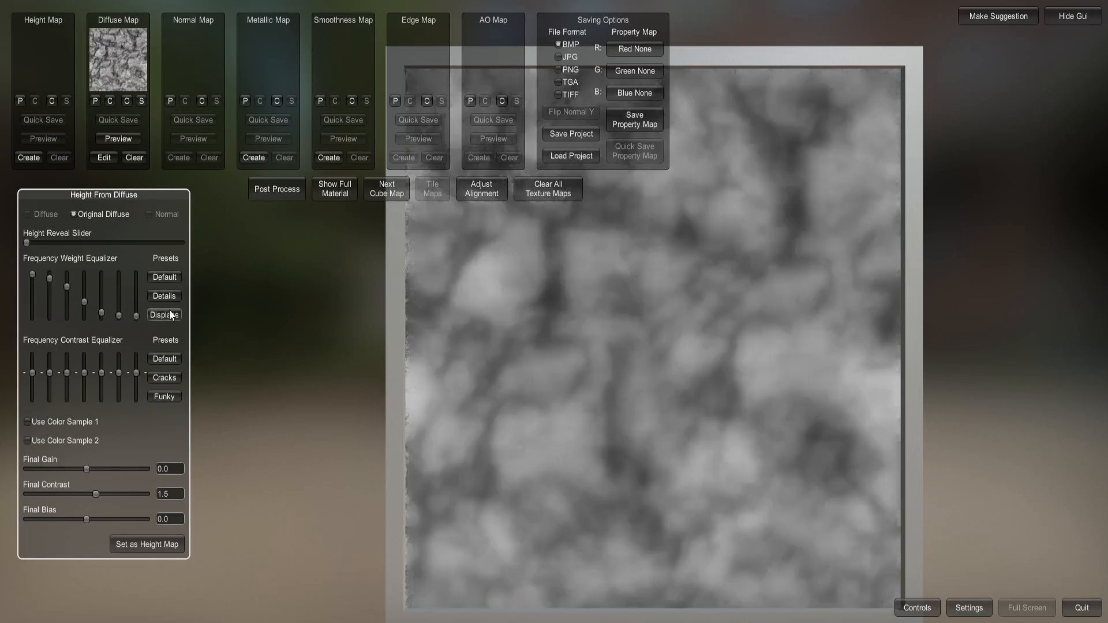
pyautogui.click(171, 295)
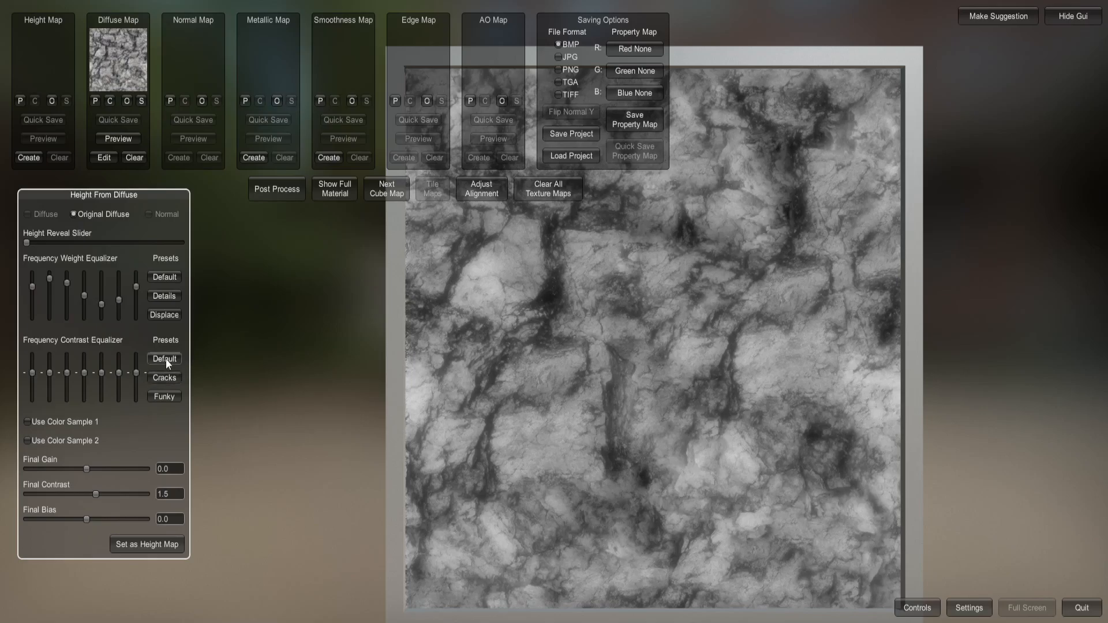
# Step: Vary the height map's frequency contrast, use gain -0.149, contrast 1.7884 and bias -0.067, and set it as the height map
pyautogui.moveTo(134, 376); pyautogui.dragTo(101, 370)
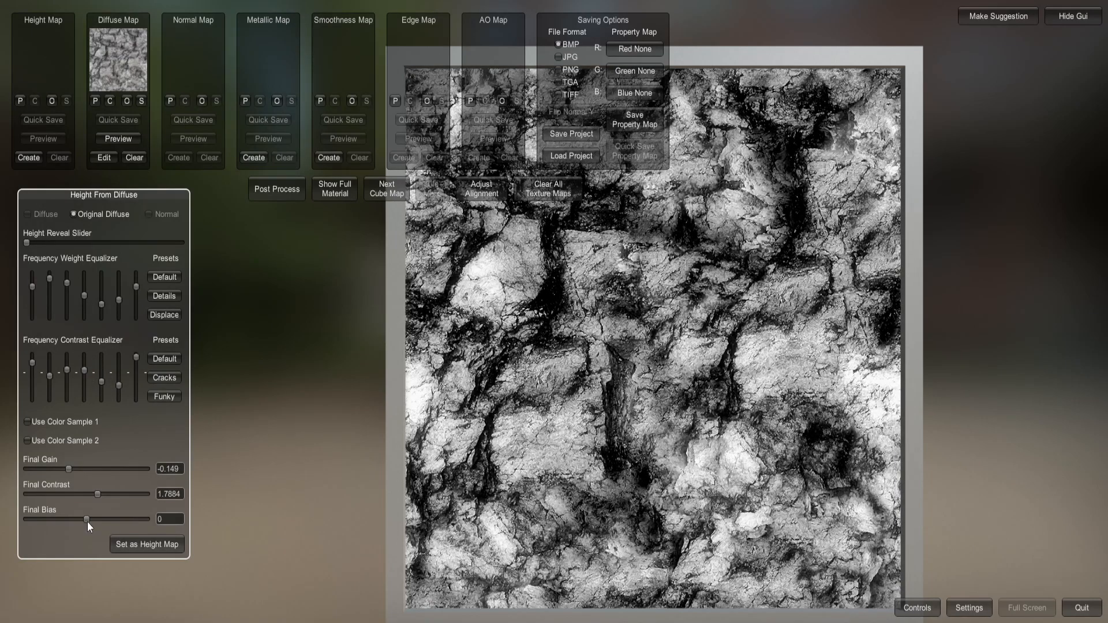
pyautogui.moveTo(88, 521)
pyautogui.mouseDown()
pyautogui.moveTo(57, 521)
pyautogui.moveTo(99, 516)
pyautogui.moveTo(57, 517)
pyautogui.moveTo(95, 516)
pyautogui.mouseUp()
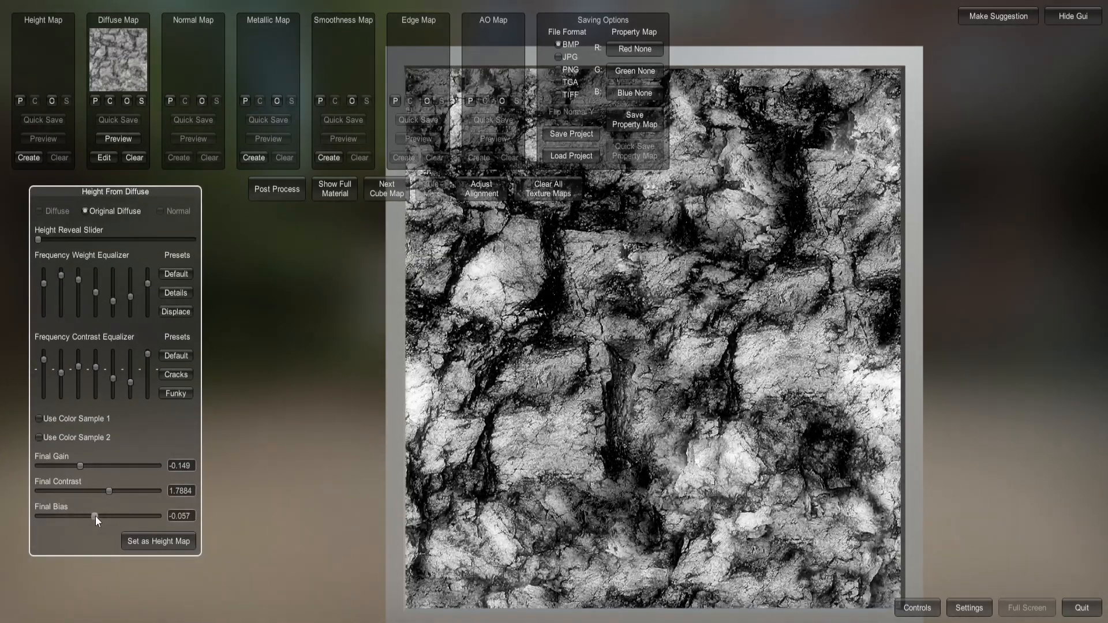
pyautogui.click(150, 543)
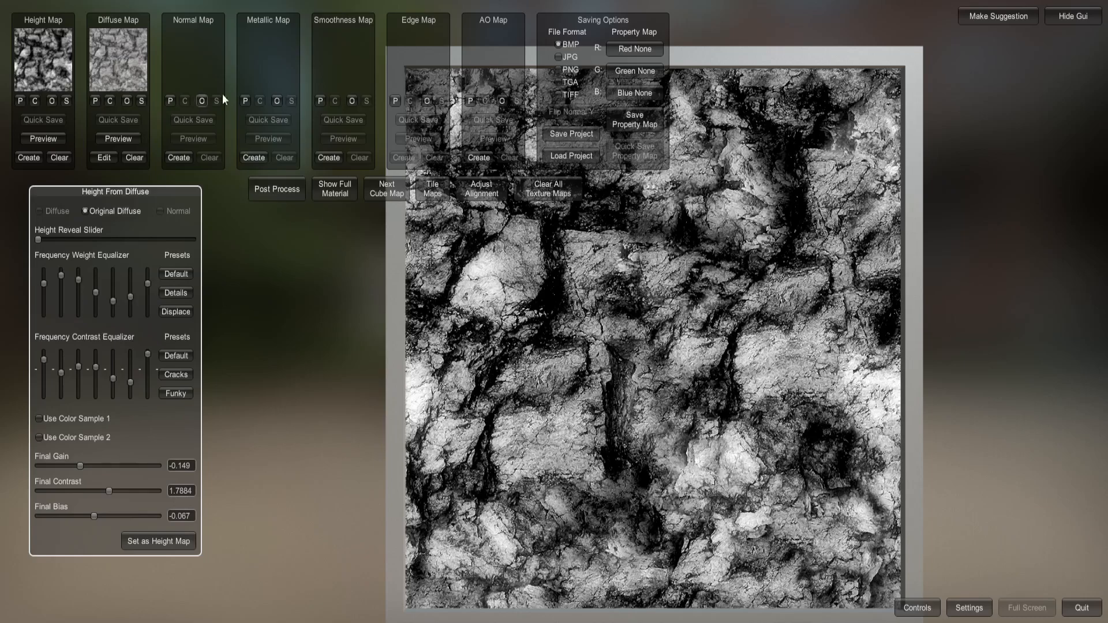
# Step: Create the normal map with the Mids preset, pre contrast 21.442, angular intensity 0.4038, angularity amount 0.0240 and final contrast 6.3942
pyautogui.click(186, 160)
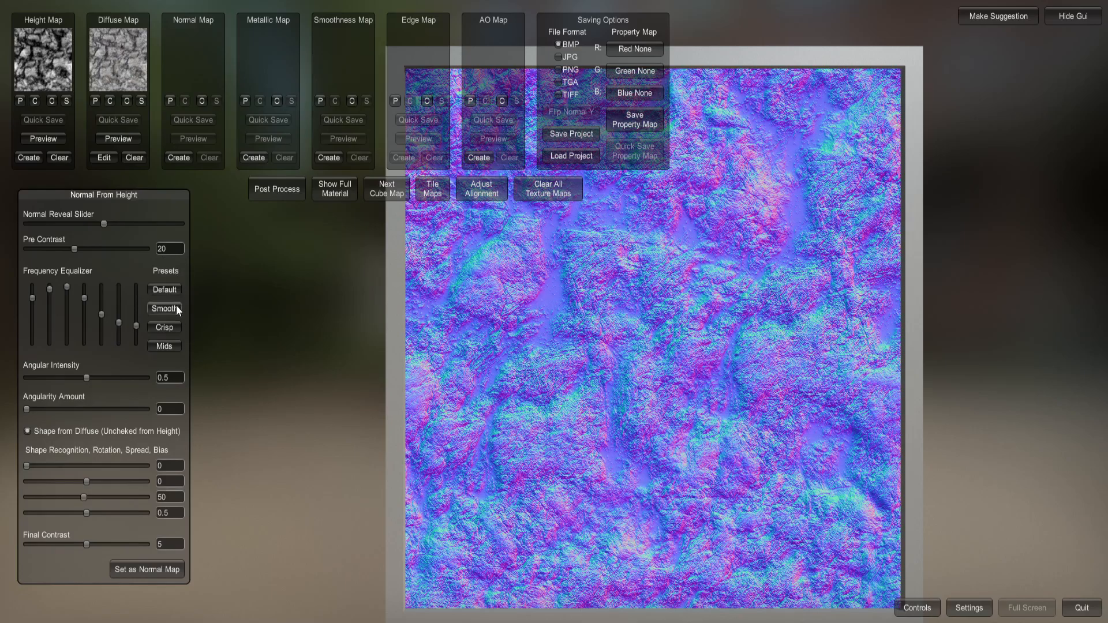
pyautogui.click(172, 323)
pyautogui.click(175, 346)
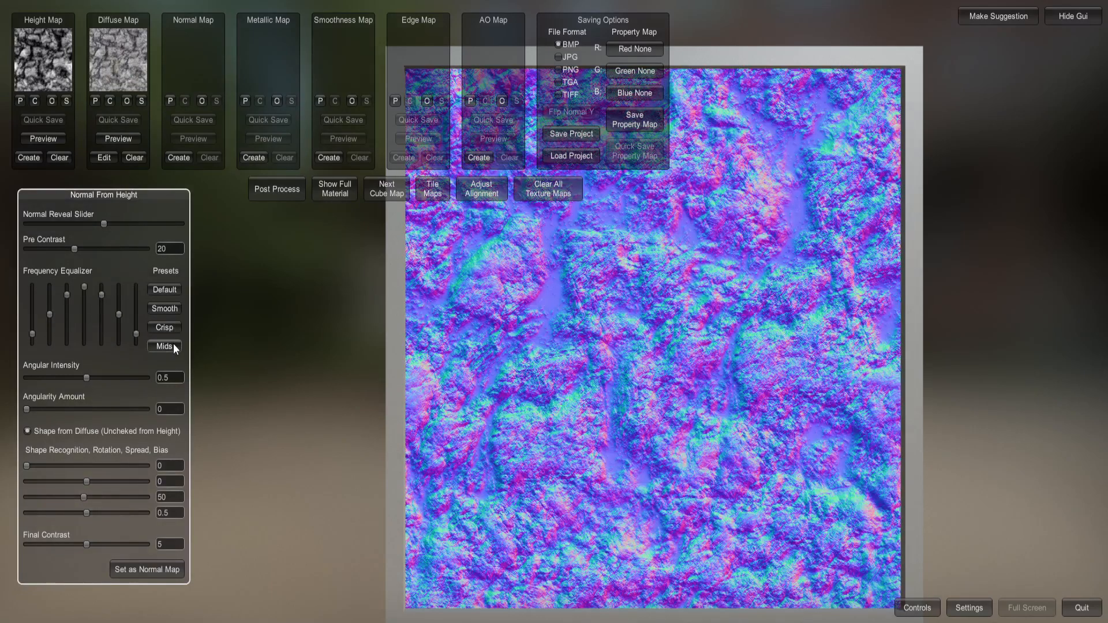
pyautogui.click(170, 291)
pyautogui.click(178, 348)
pyautogui.moveTo(86, 545)
pyautogui.mouseDown()
pyautogui.moveTo(122, 544)
pyautogui.moveTo(74, 543)
pyautogui.mouseUp()
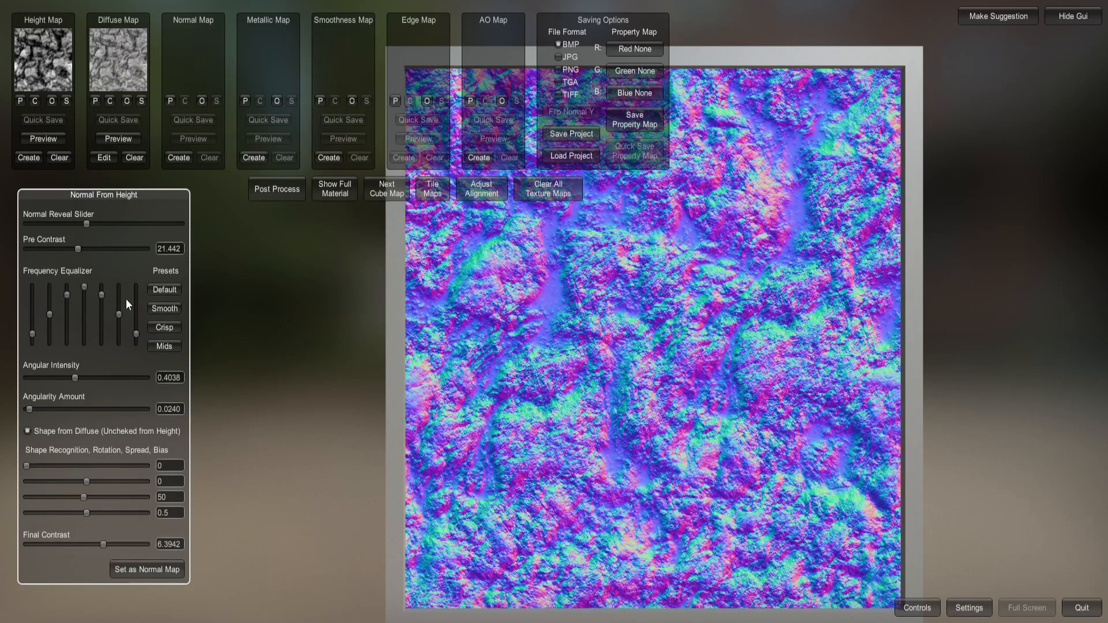
pyautogui.click(151, 570)
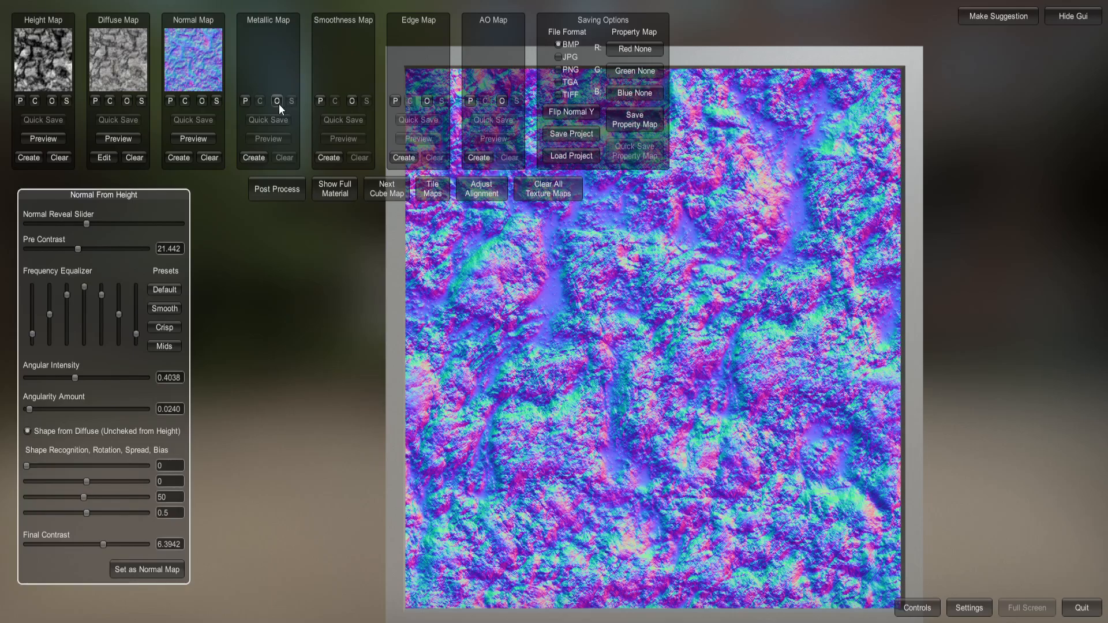
# Step: Create the metallic map with overlay blur size 71, high pass overlay 4.3269, final contrast -0.173 and final bias -0.182
pyautogui.click(254, 158)
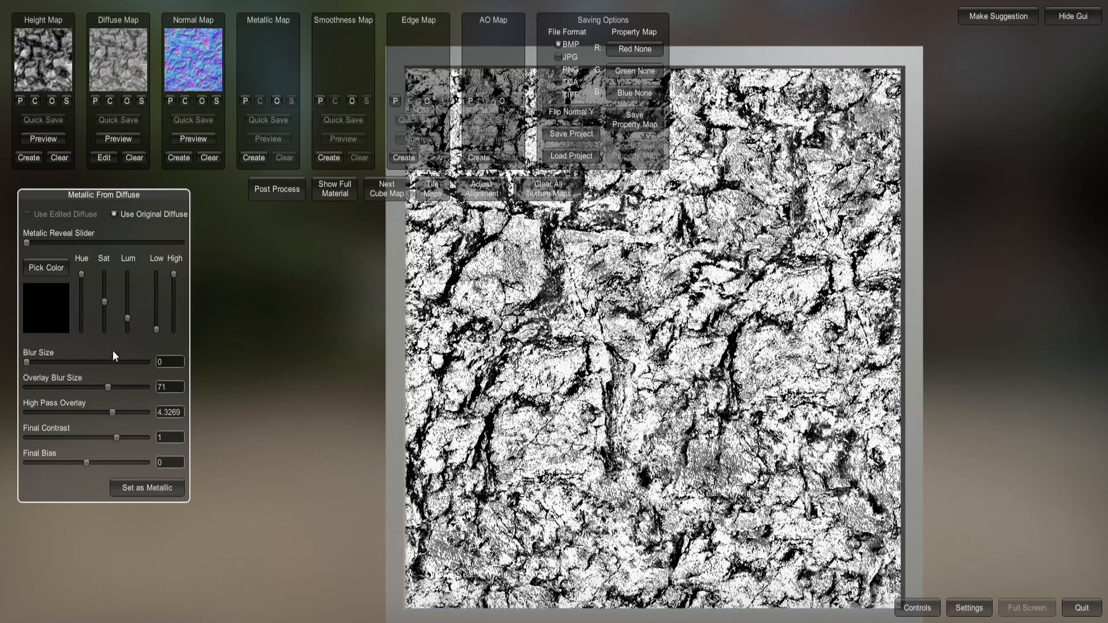
pyautogui.moveTo(117, 438); pyautogui.dragTo(80, 437)
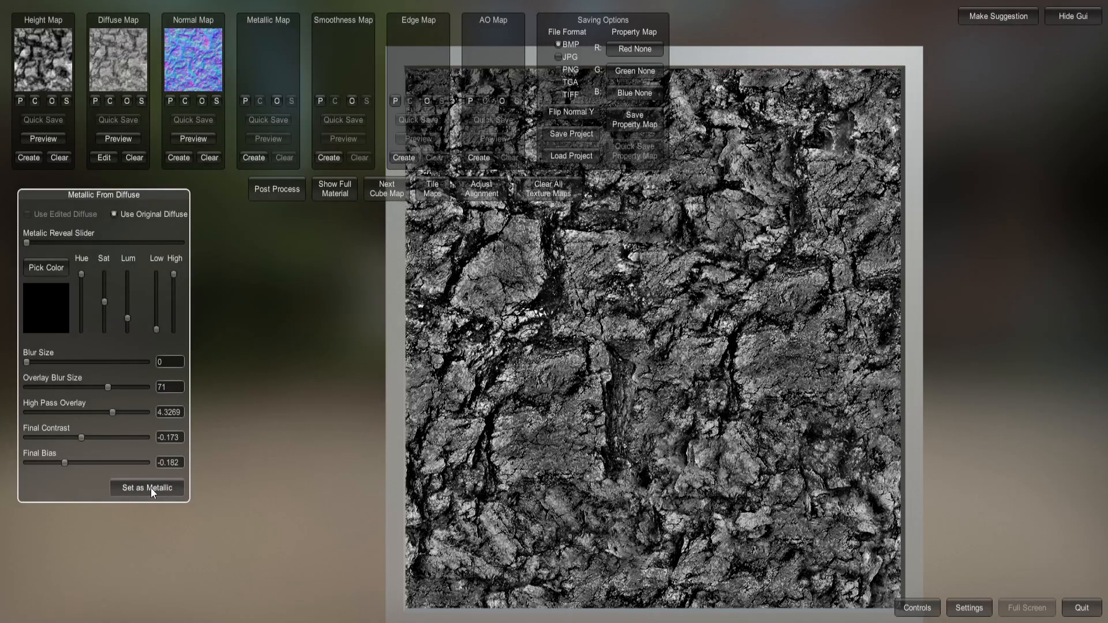
pyautogui.click(150, 487)
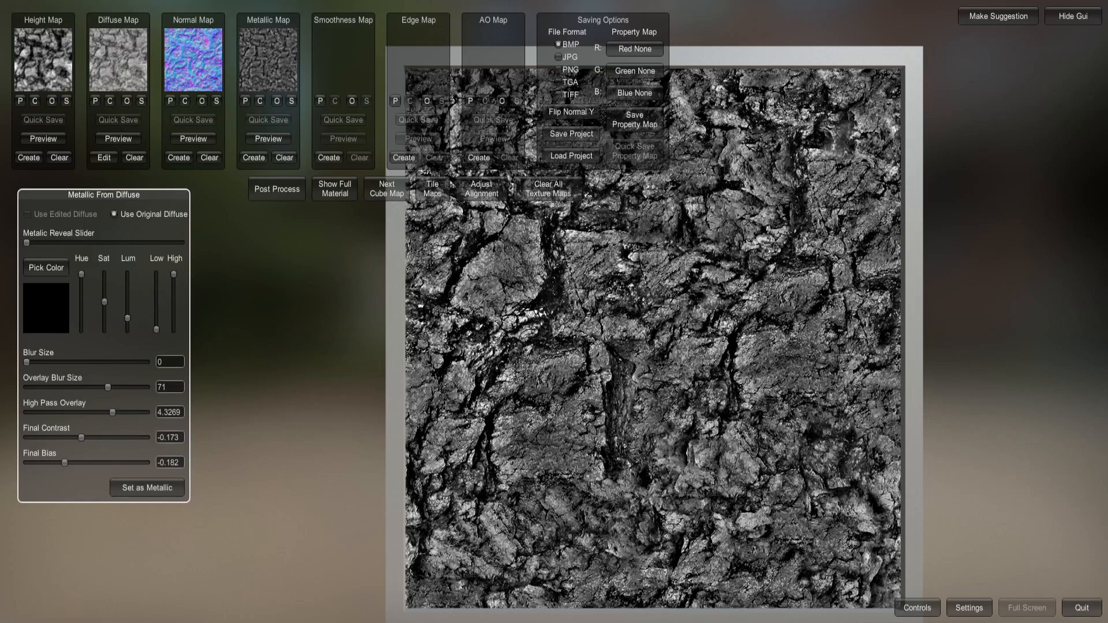
# Step: Start a smoothness map from the diffuse, fully revealed, with Color Sample 1 enabled and metal smoothness at 0.8221
pyautogui.click(329, 157)
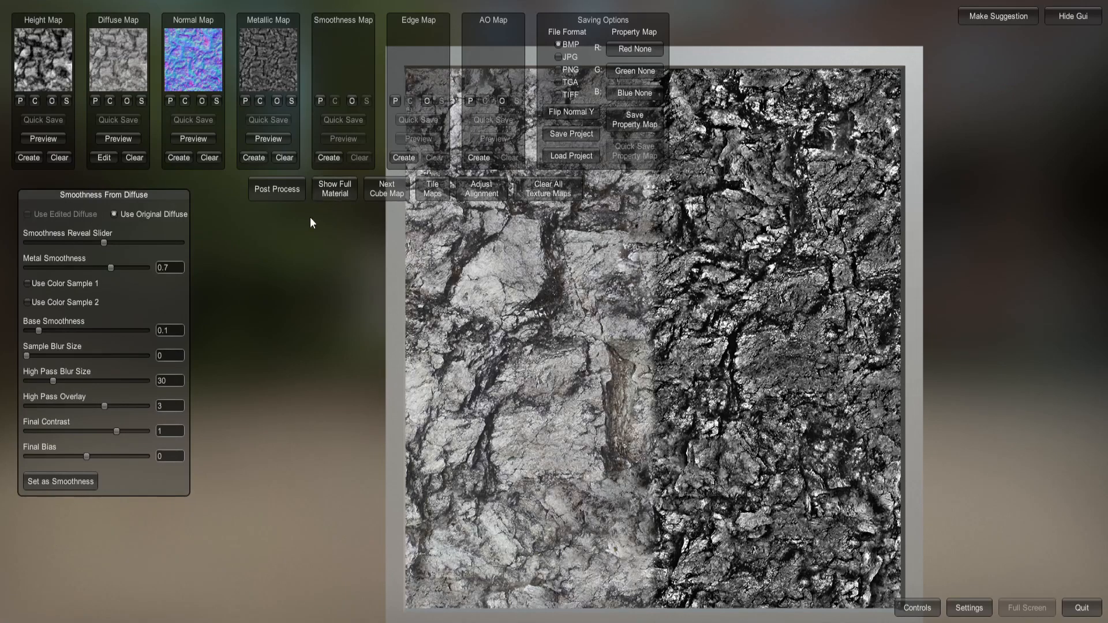
pyautogui.moveTo(102, 242); pyautogui.dragTo(12, 241)
pyautogui.click(27, 283)
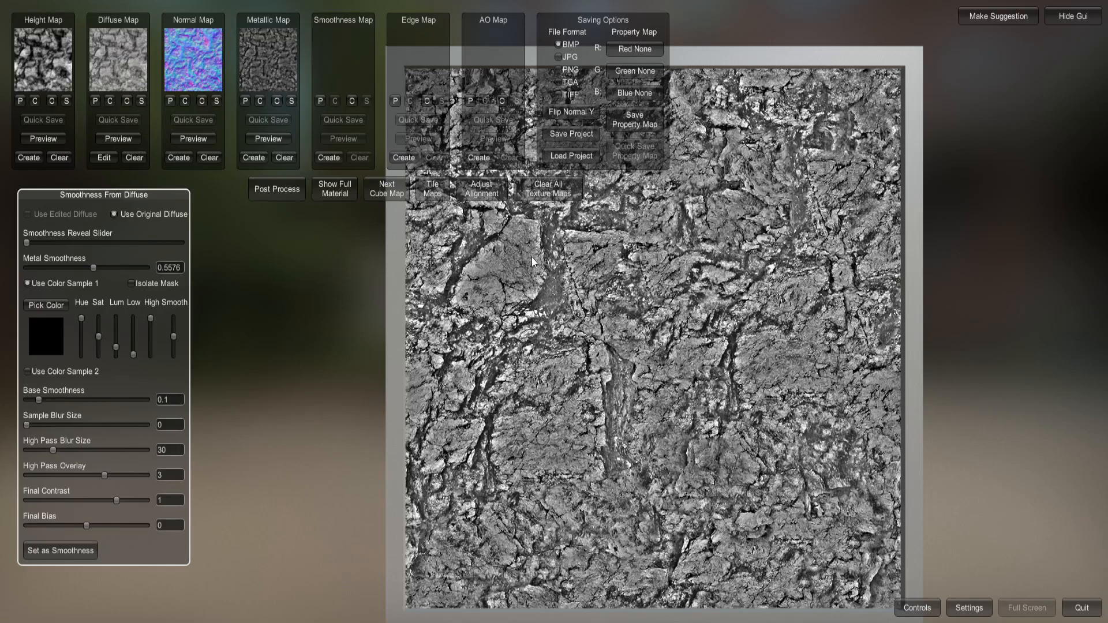
pyautogui.moveTo(91, 267); pyautogui.dragTo(122, 269)
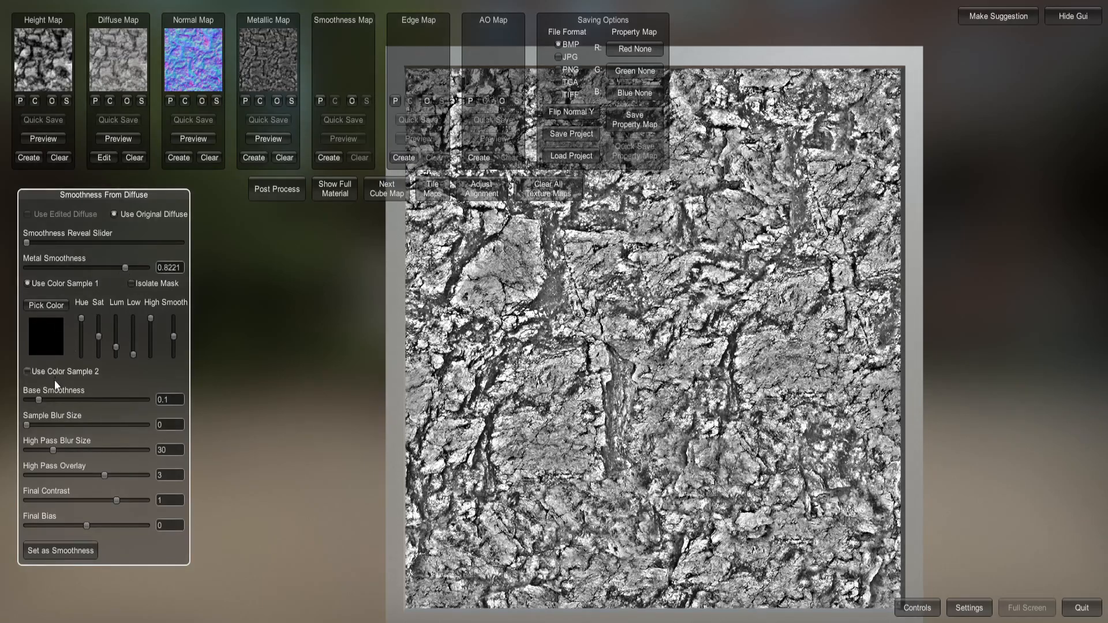
# Step: Set base smoothness 0.1394, sample blur 6, high pass blur 54, high pass overlay 0.8846 and final contrast 1.2692, and apply the smoothness map
pyautogui.moveTo(38, 401); pyautogui.dragTo(25, 400)
pyautogui.moveTo(174, 336)
pyautogui.mouseDown()
pyautogui.moveTo(175, 318)
pyautogui.moveTo(174, 340)
pyautogui.mouseUp()
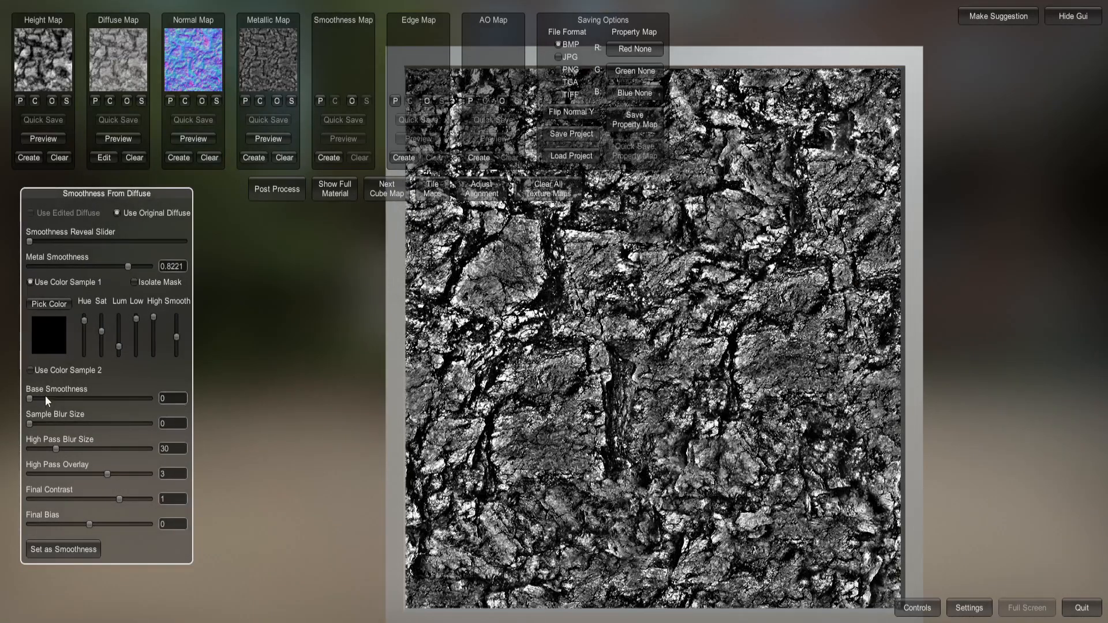
pyautogui.moveTo(30, 399)
pyautogui.mouseDown()
pyautogui.moveTo(158, 386)
pyautogui.moveTo(42, 400)
pyautogui.mouseUp()
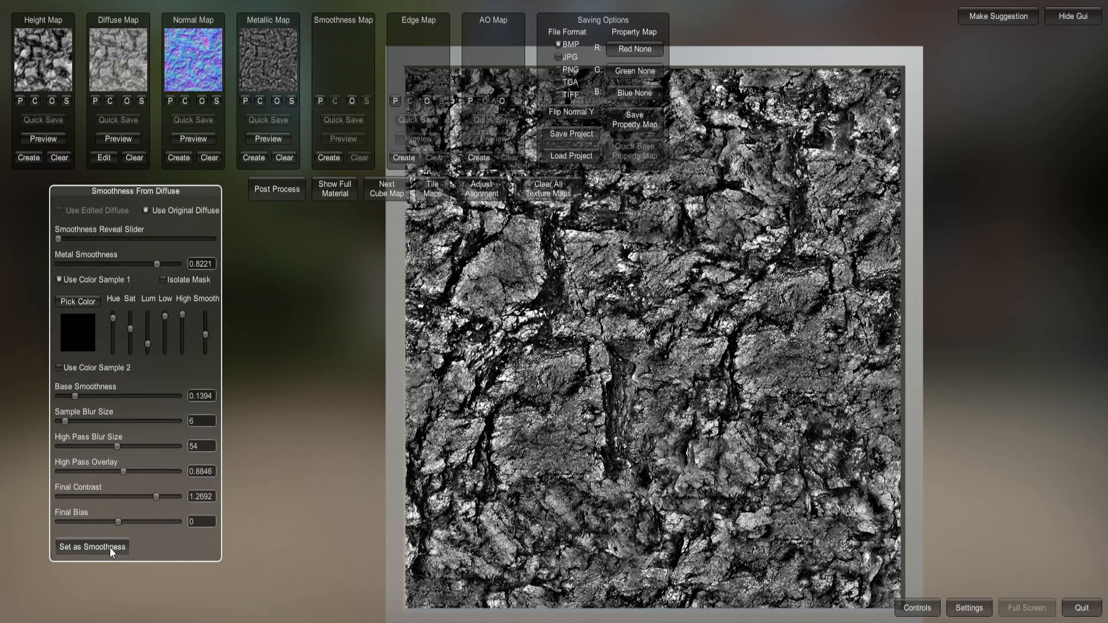
pyautogui.click(109, 547)
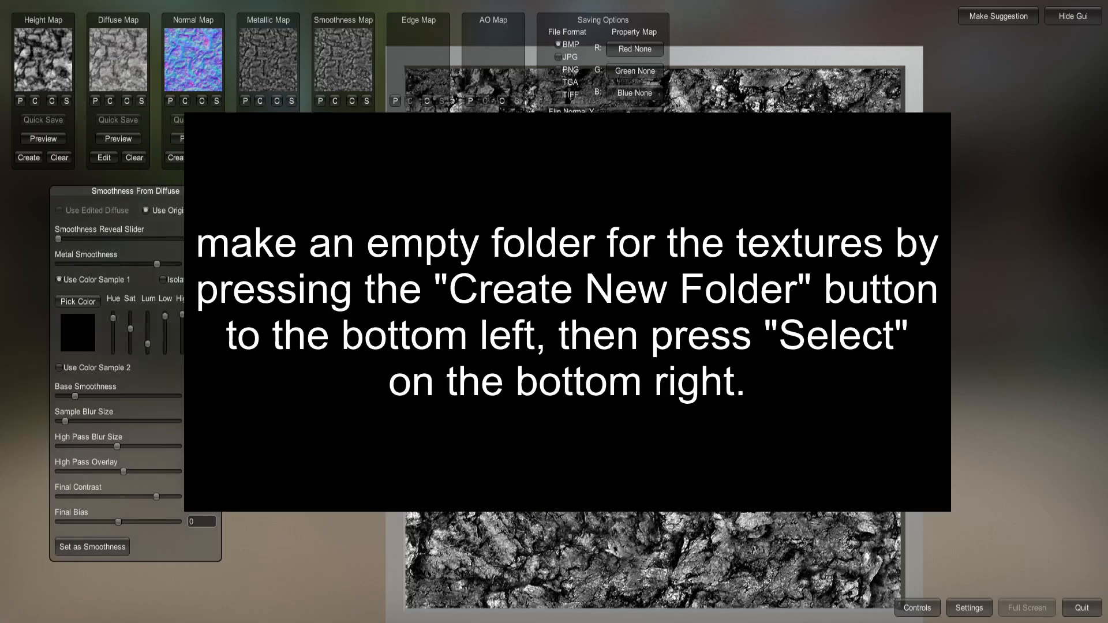
# Step: Save the project with its texture maps into a folder made for the textures
pyautogui.click(572, 133)
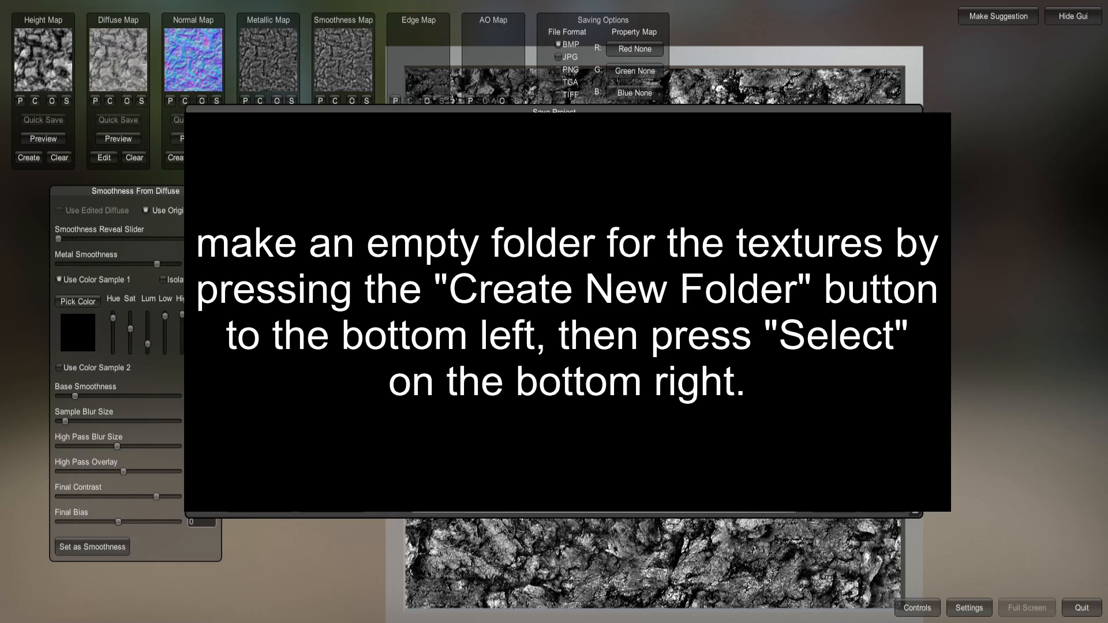
pyautogui.click(877, 507)
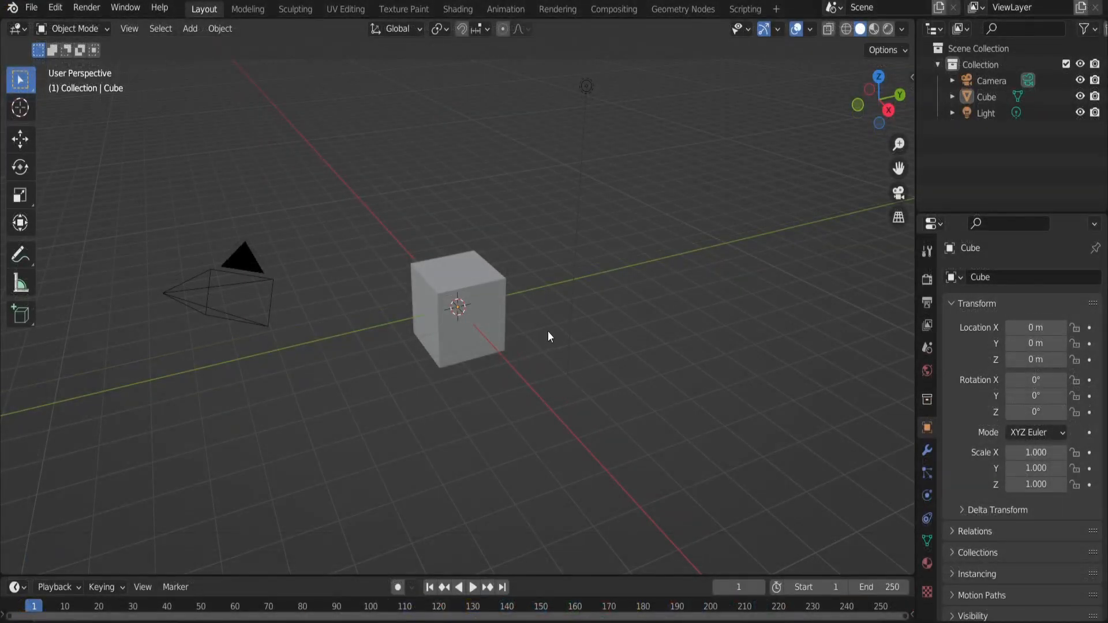
# Step: Switch to Blender, add a plane mesh to the scene and delete the default cube
pyautogui.click(191, 32)
pyautogui.moveTo(291, 48)
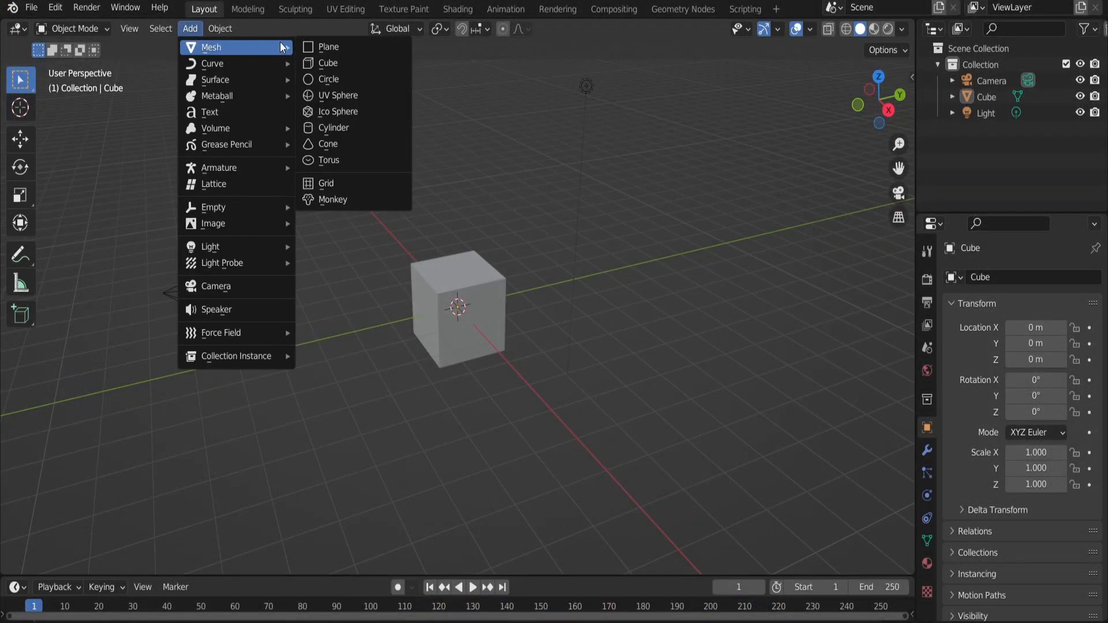
pyautogui.click(330, 47)
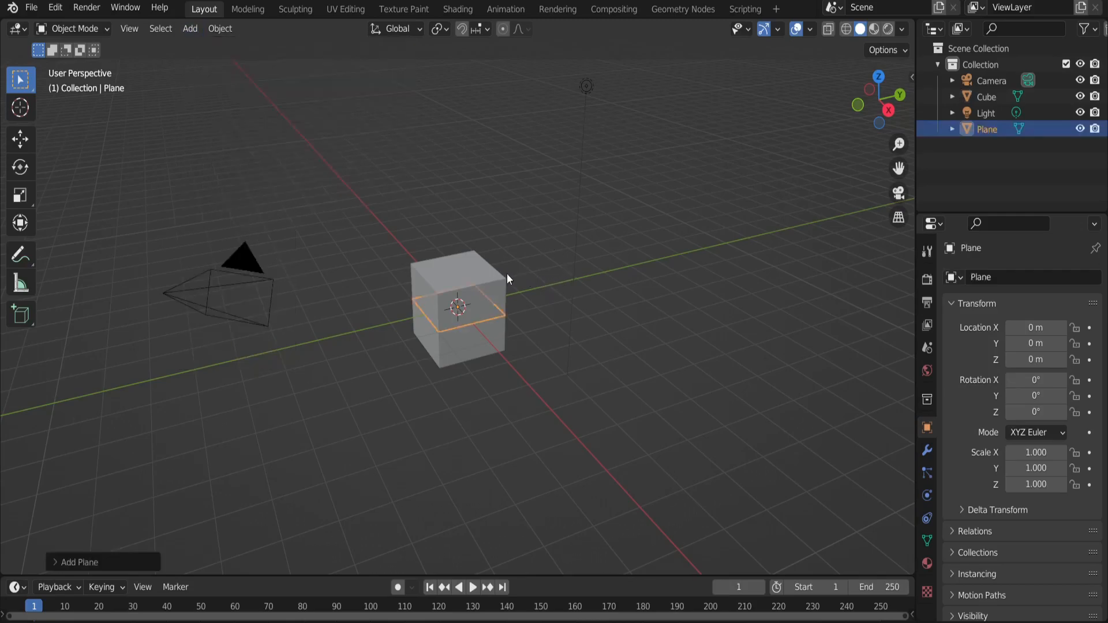
pyautogui.click(484, 268)
pyautogui.rightClick(482, 268)
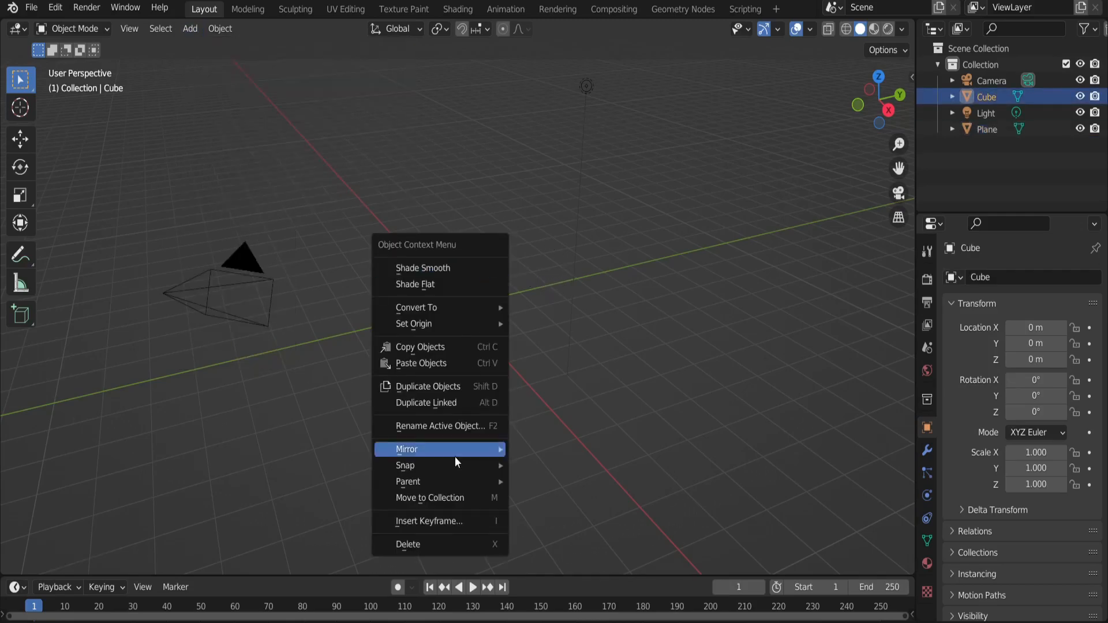
pyautogui.click(442, 544)
# Step: Enlarge the timeline area, turn it into a Shader Editor and select the plane
pyautogui.scroll(4, 572, 321)
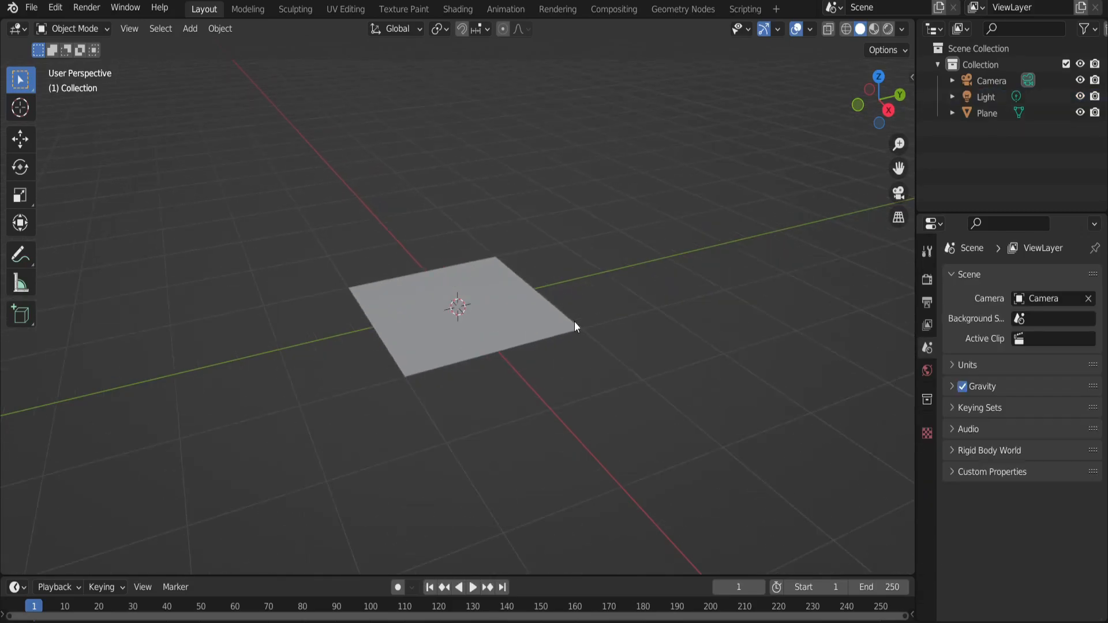
pyautogui.scroll(3, 575, 321)
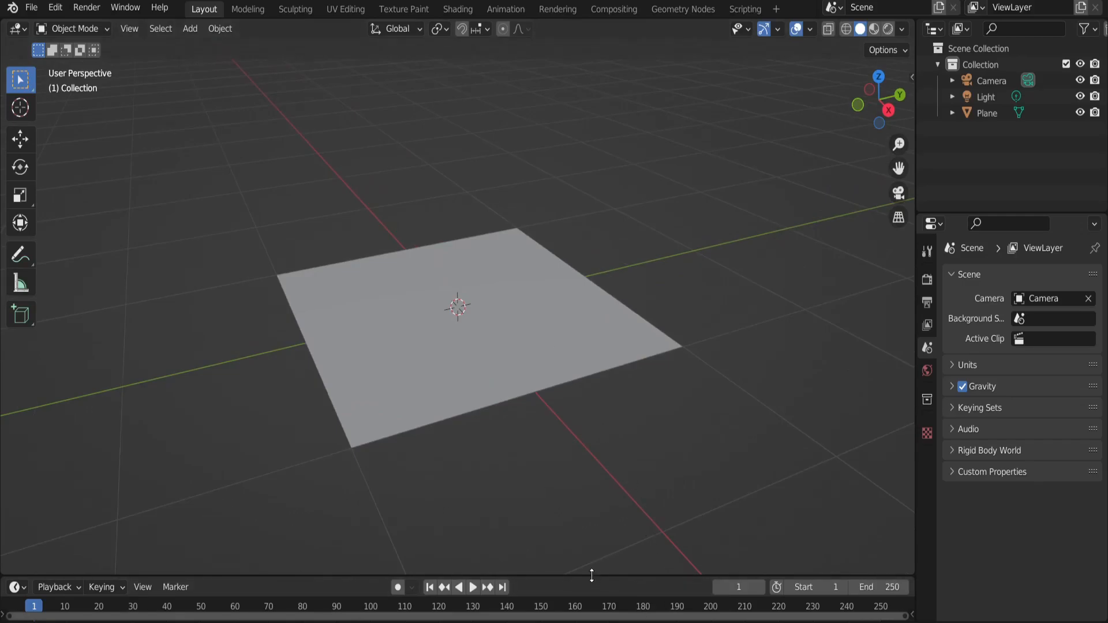
pyautogui.moveTo(592, 575); pyautogui.dragTo(594, 385)
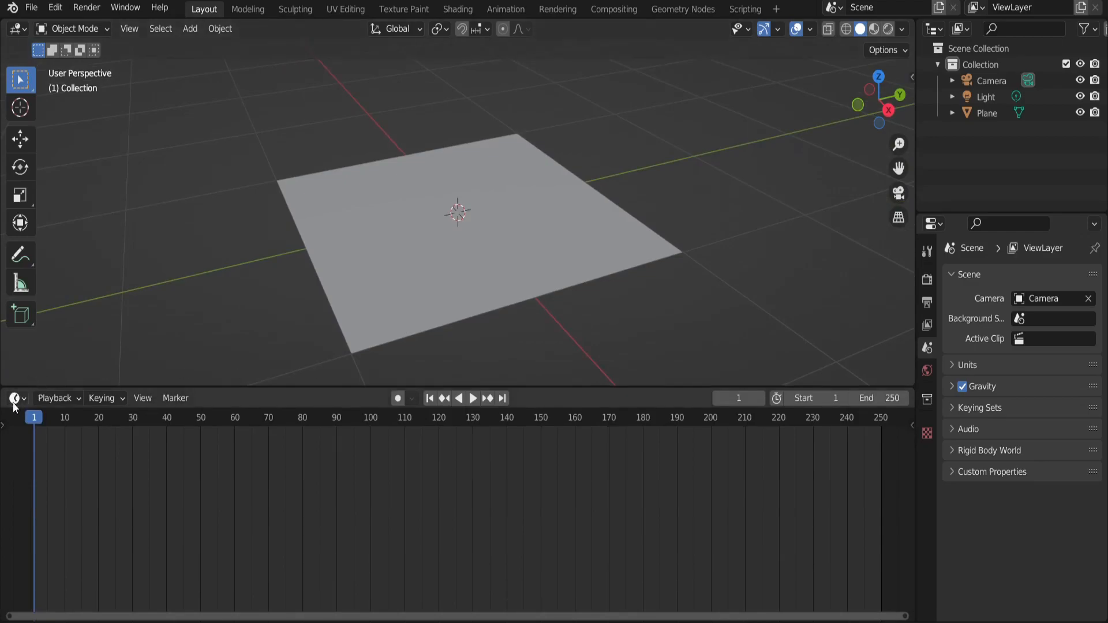
pyautogui.click(16, 399)
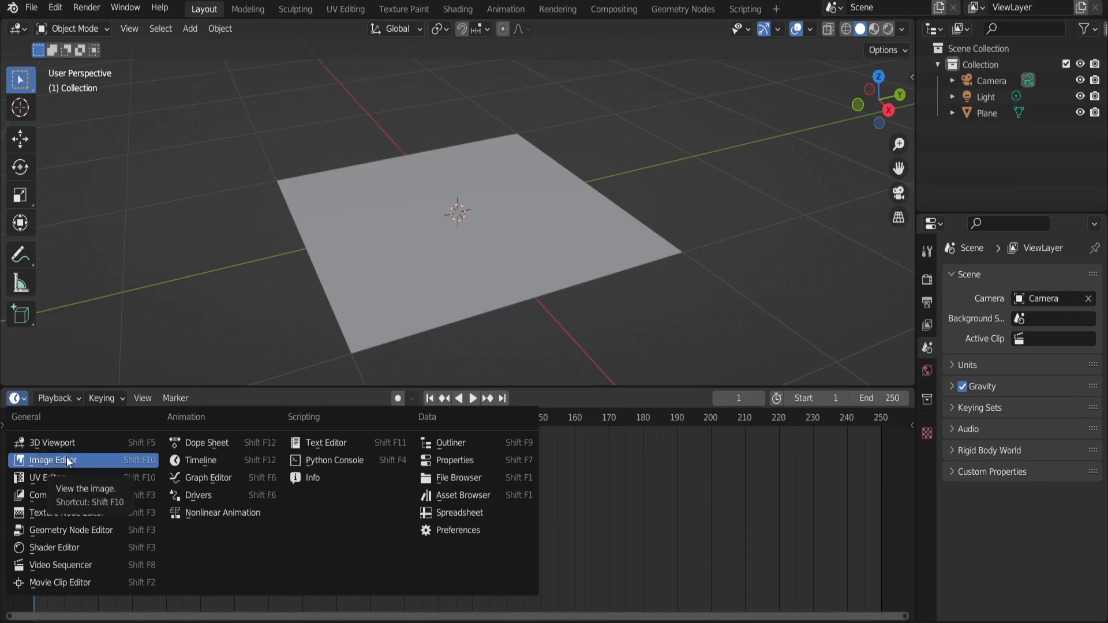
pyautogui.click(64, 546)
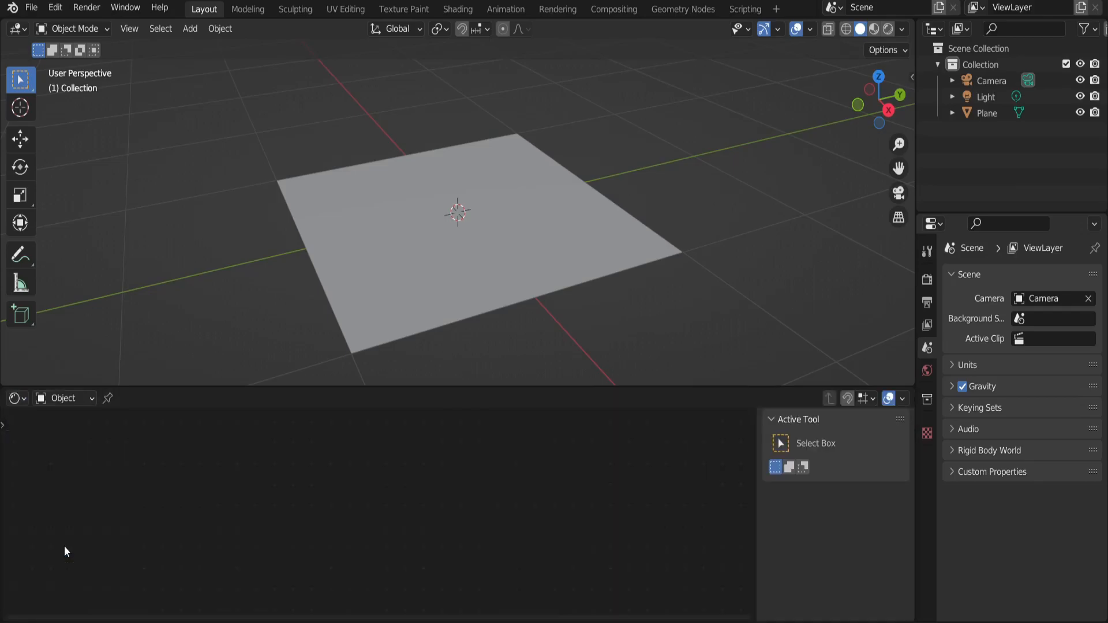
pyautogui.click(479, 265)
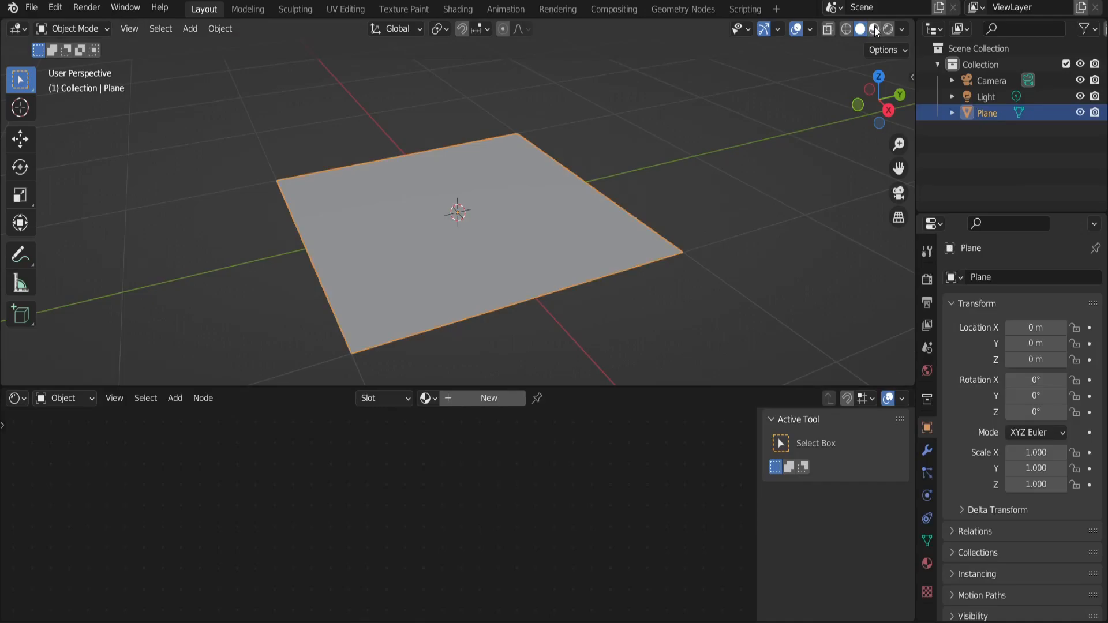
# Step: Show the viewport in Material Preview shading and create a new material for the plane
pyautogui.click(874, 29)
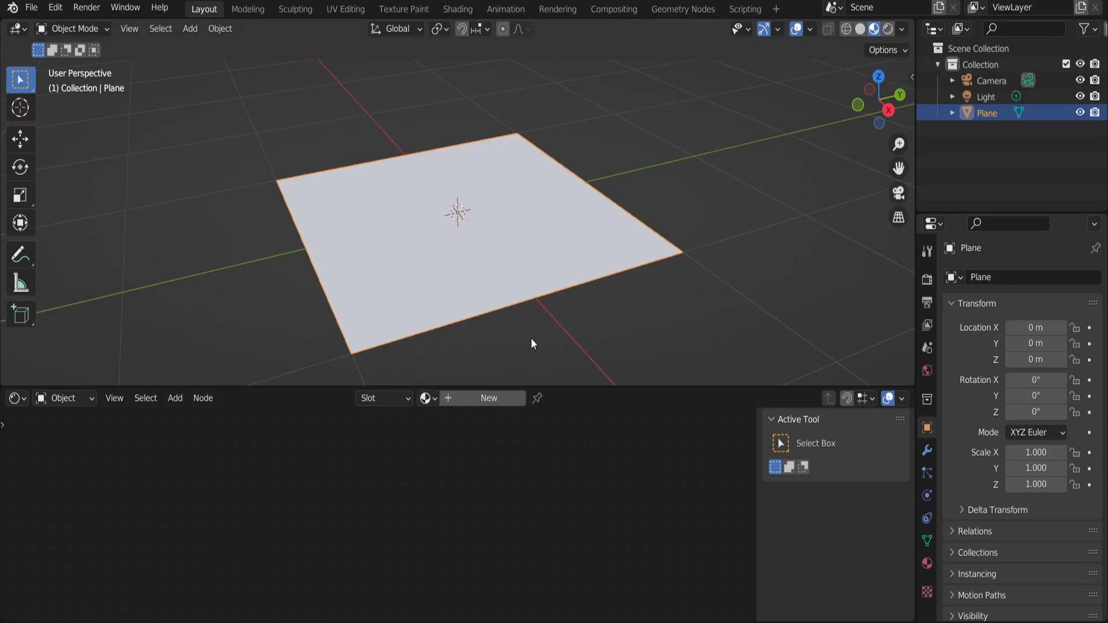
pyautogui.click(479, 402)
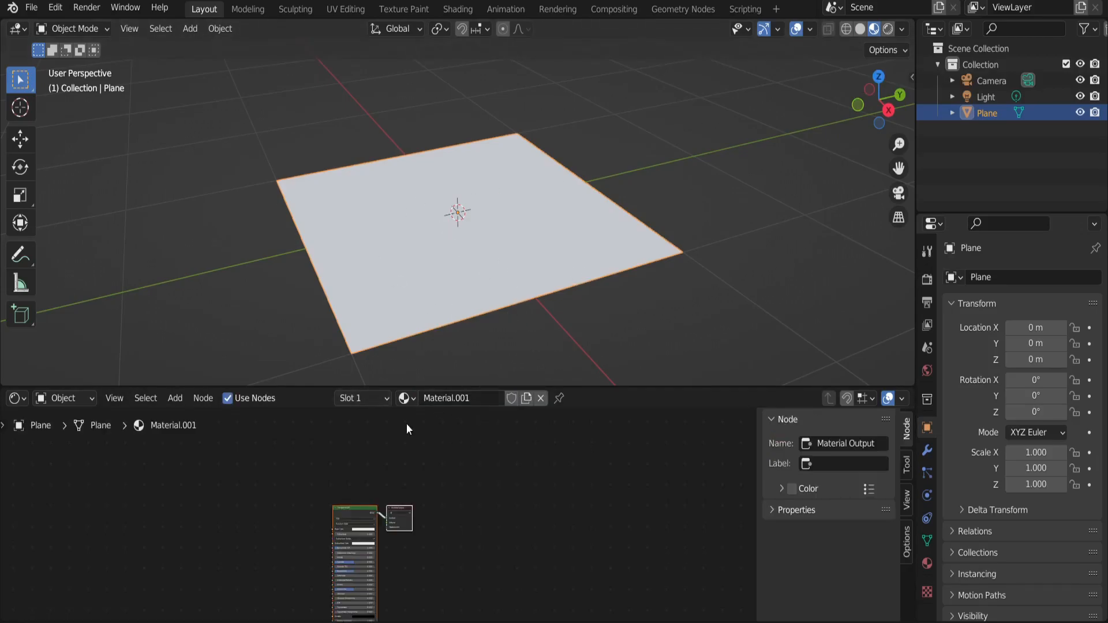
pyautogui.scroll(3, 470, 514)
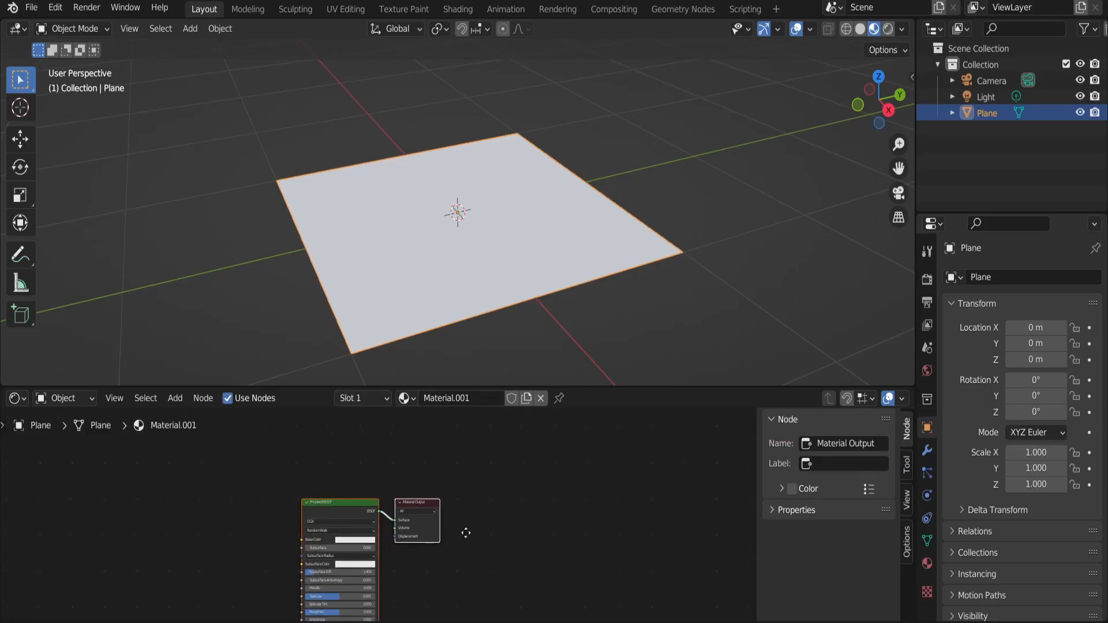
pyautogui.moveTo(462, 531); pyautogui.dragTo(549, 449, button='middle')
pyautogui.click(351, 483)
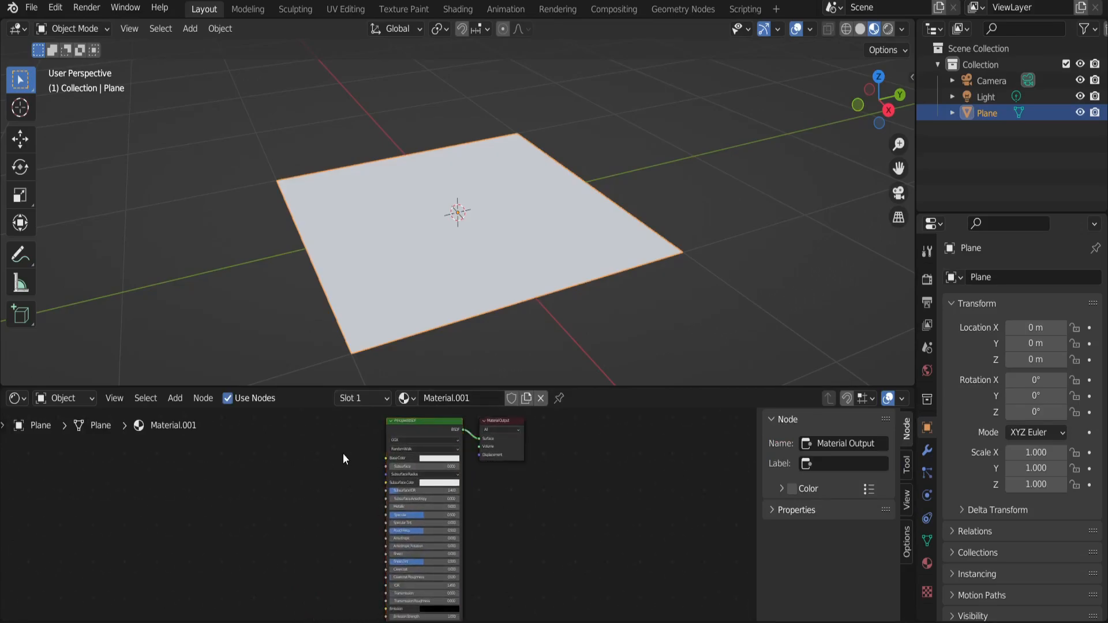
# Step: Enlarge the Shader Editor area and add an Image Texture node beside the Principled BSDF node
pyautogui.moveTo(299, 385); pyautogui.dragTo(335, 317)
pyautogui.moveTo(348, 413); pyautogui.dragTo(364, 379, button='middle')
pyautogui.click(175, 327)
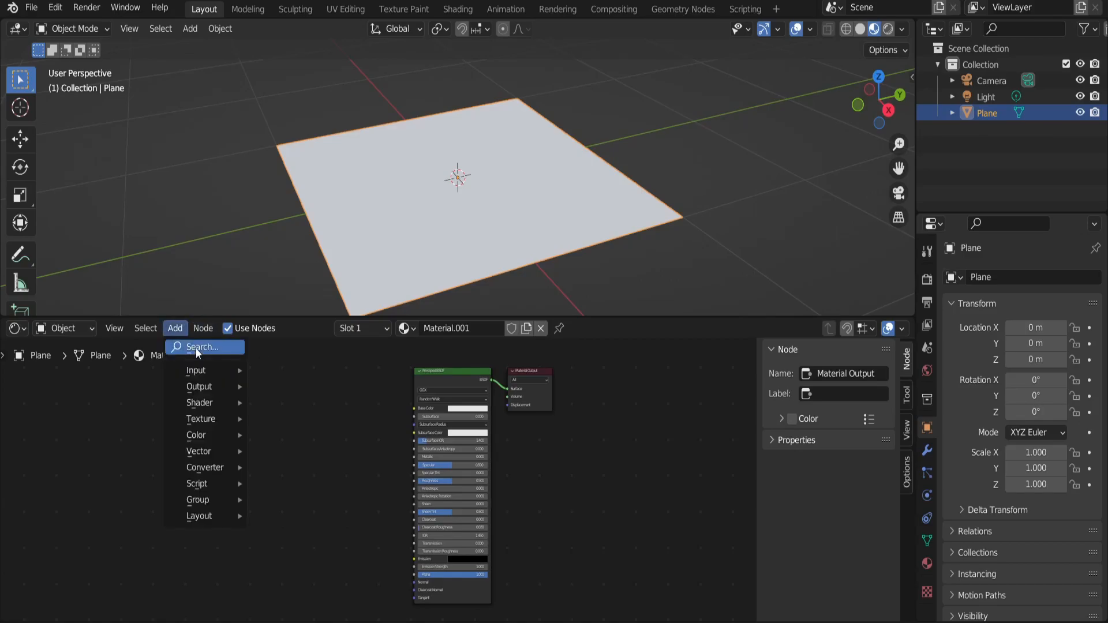
pyautogui.moveTo(212, 419)
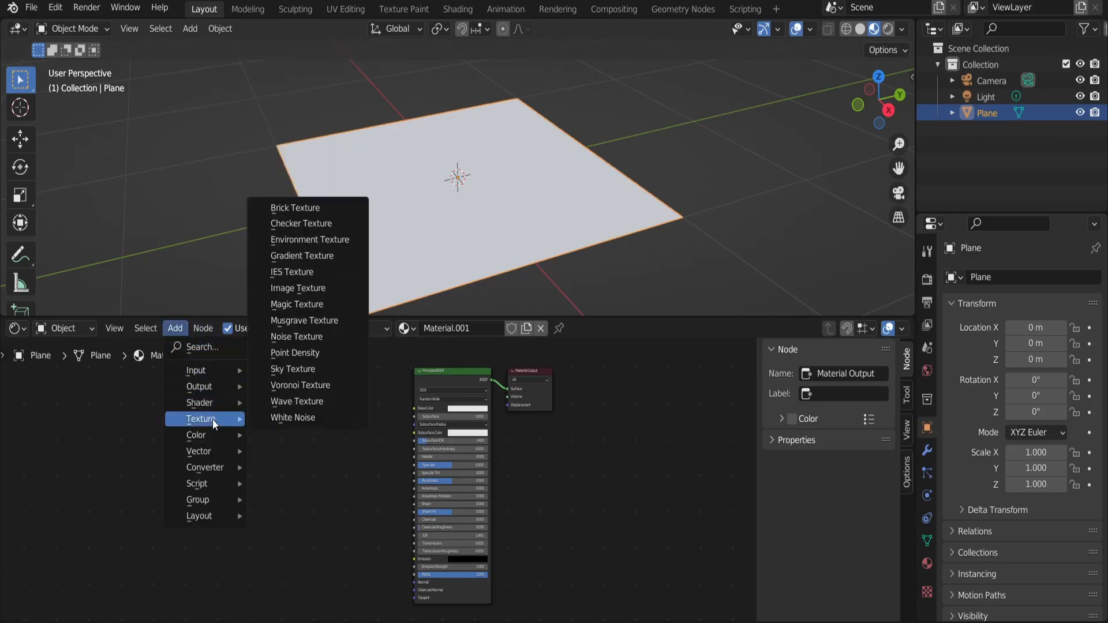
pyautogui.click(313, 290)
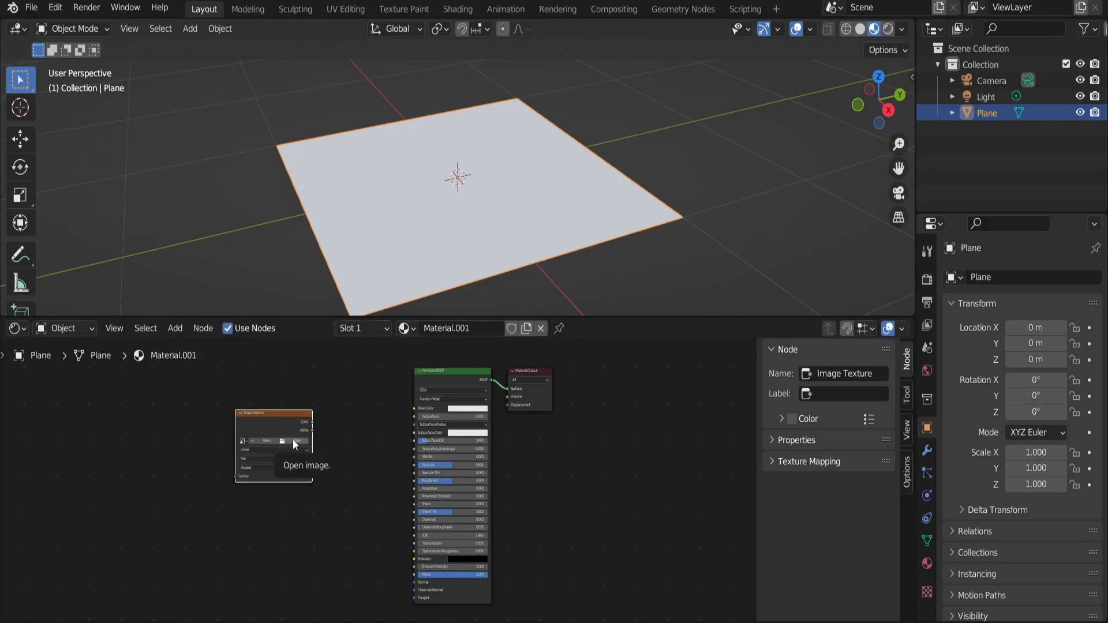
# Step: Load rock_diffuseOriginal.bmp into the Image Texture node and adjust the node's position
pyautogui.click(293, 439)
pyautogui.click(236, 206)
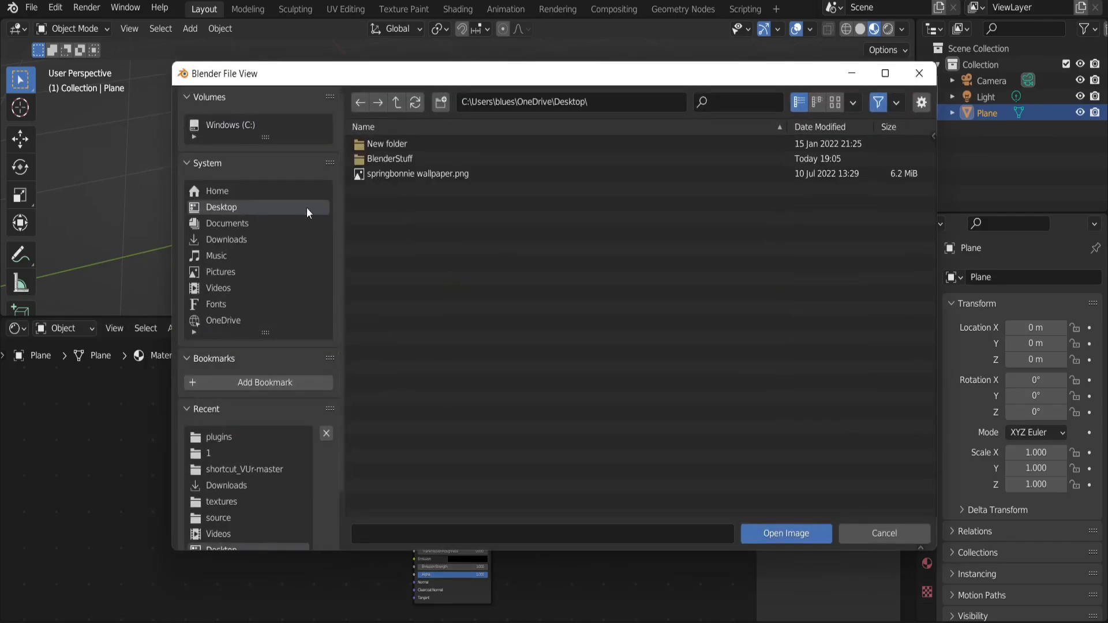
pyautogui.click(387, 144)
pyautogui.doubleClick(388, 144)
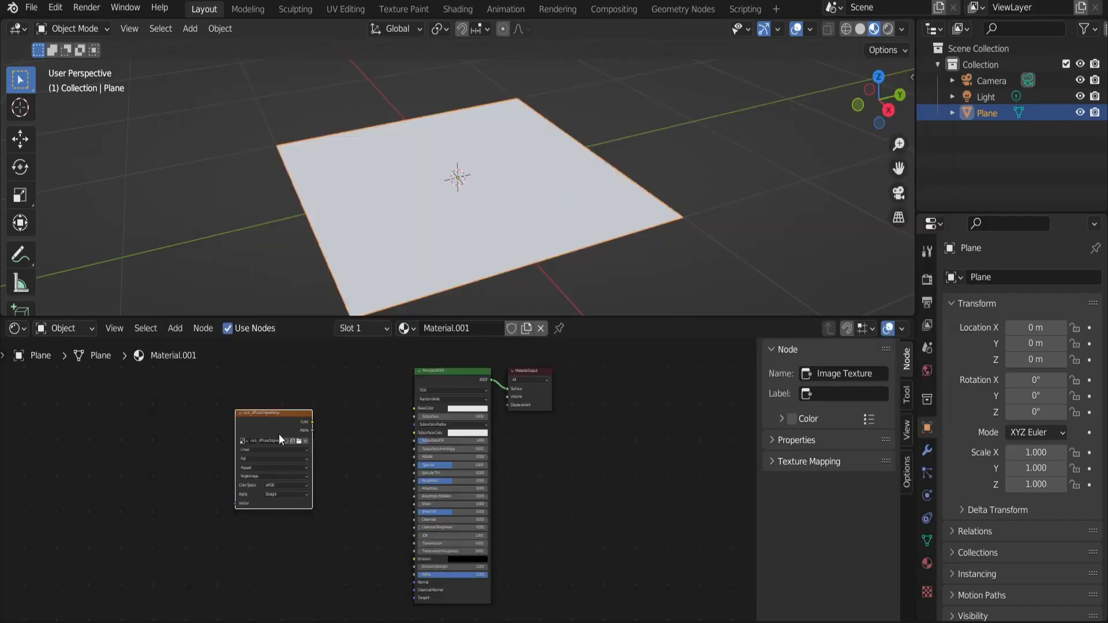
pyautogui.scroll(3, 318, 437)
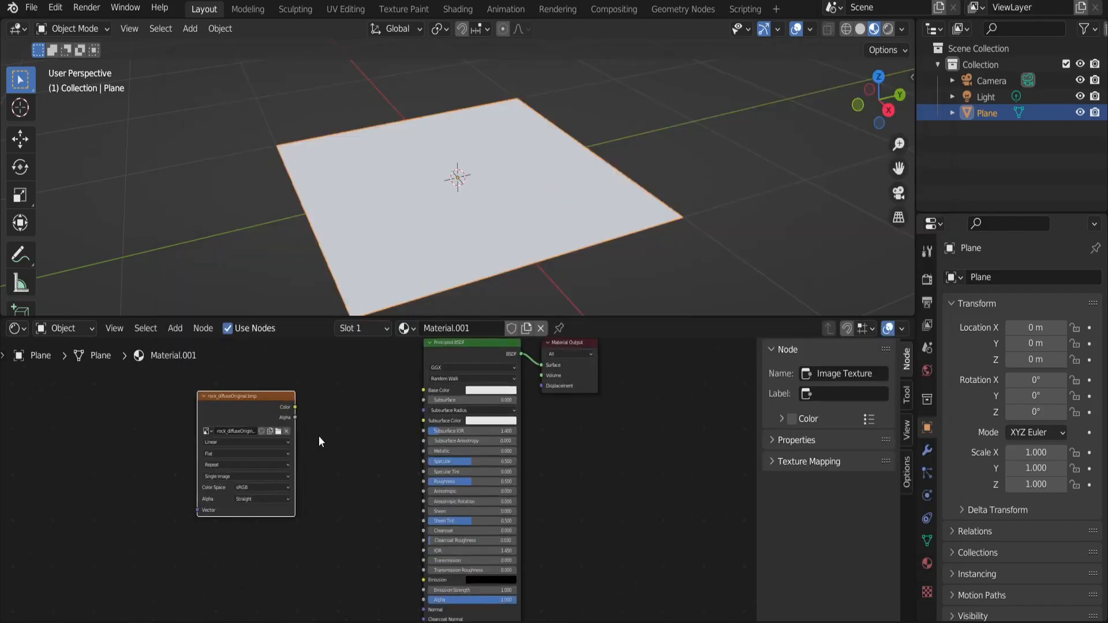
pyautogui.moveTo(338, 433); pyautogui.dragTo(391, 434, button='middle')
pyautogui.moveTo(299, 415); pyautogui.dragTo(312, 400)
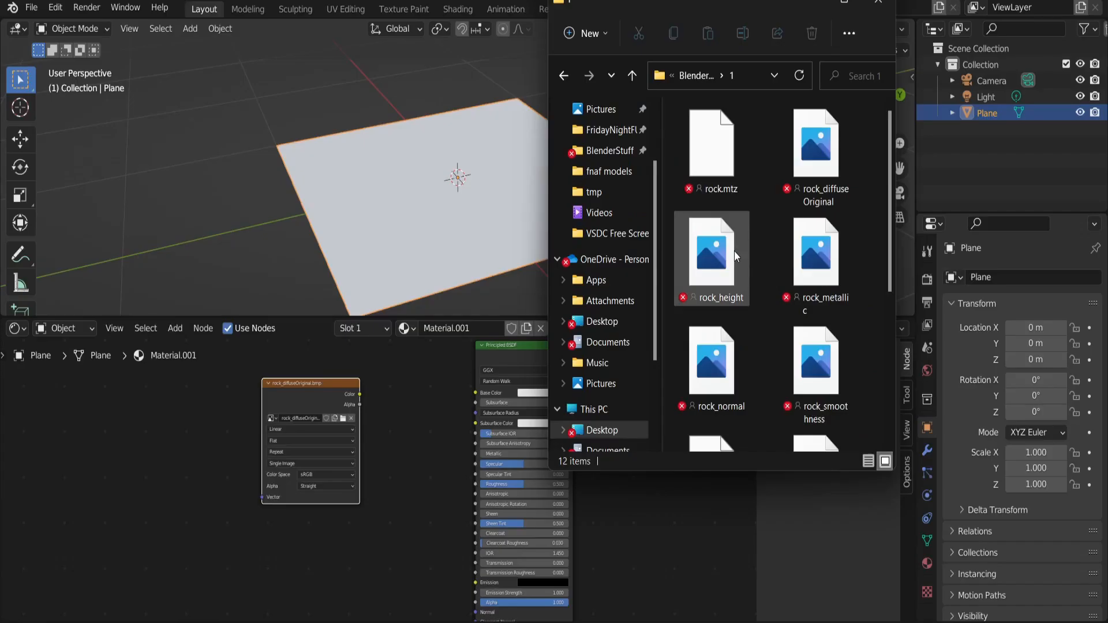
# Step: Bring rock_metallic, rock_height, rock_normal and rock_smoothness from the texture folder into the Shader Editor as image nodes, then close the folder window
pyautogui.scroll(-5, 736, 248)
pyautogui.scroll(5, 753, 238)
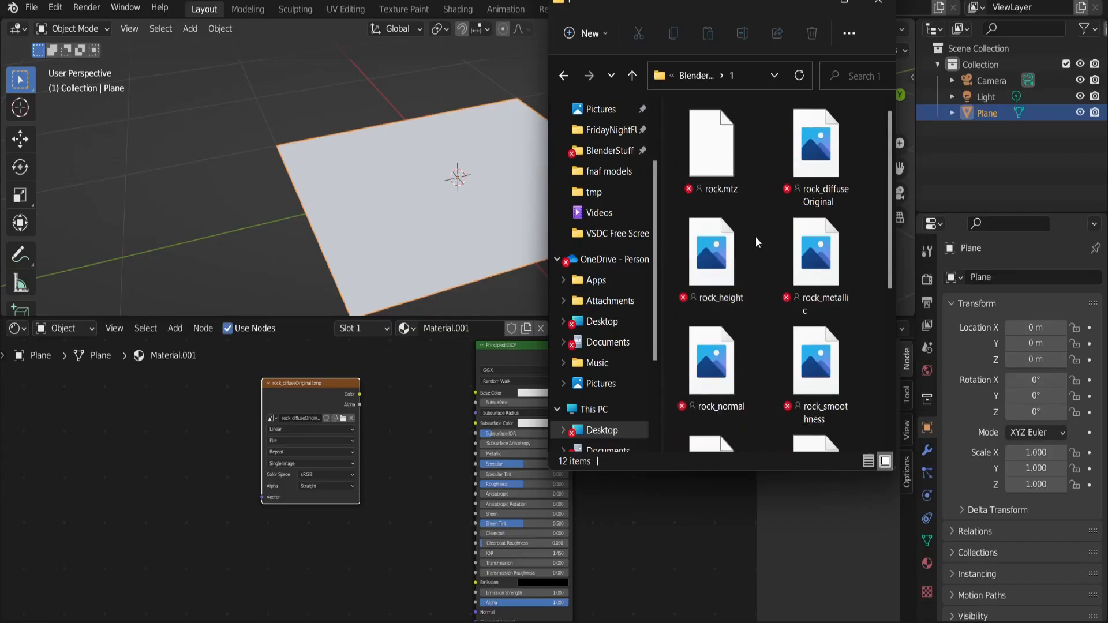
pyautogui.moveTo(815, 254); pyautogui.dragTo(201, 417)
pyautogui.moveTo(711, 254); pyautogui.dragTo(124, 441)
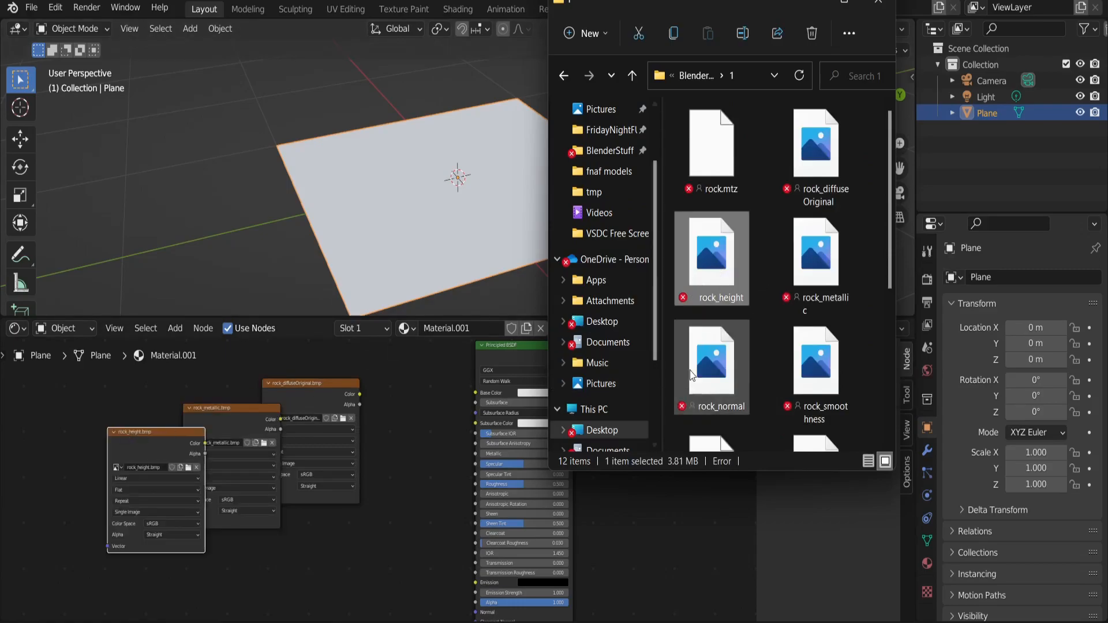
pyautogui.moveTo(716, 363); pyautogui.dragTo(194, 397)
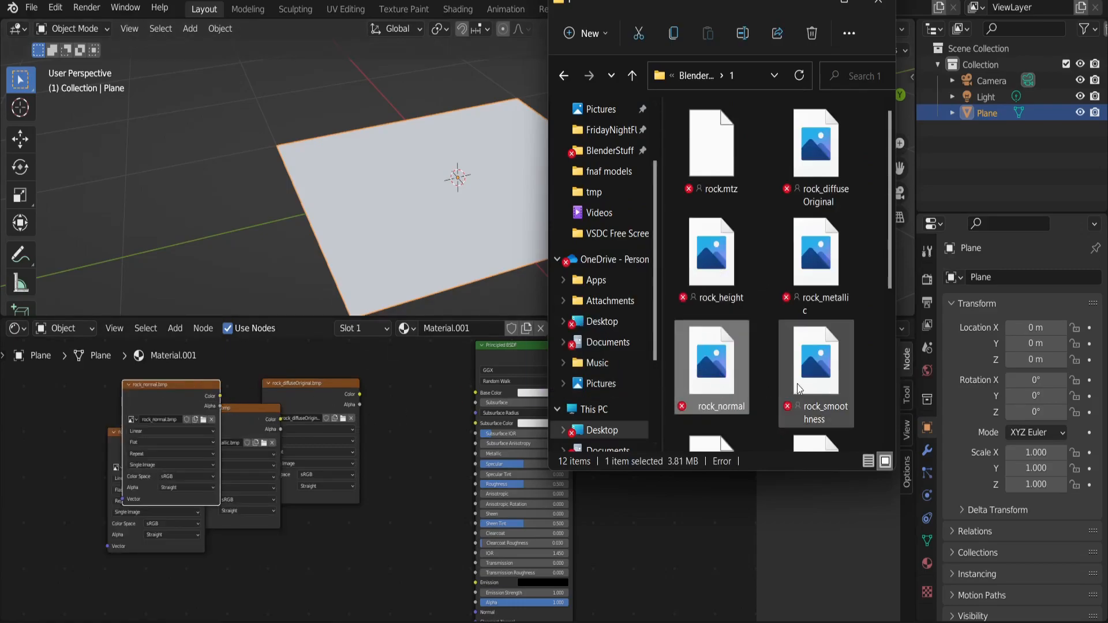
pyautogui.click(828, 381)
pyautogui.moveTo(828, 381); pyautogui.dragTo(359, 552)
pyautogui.scroll(-3, 736, 328)
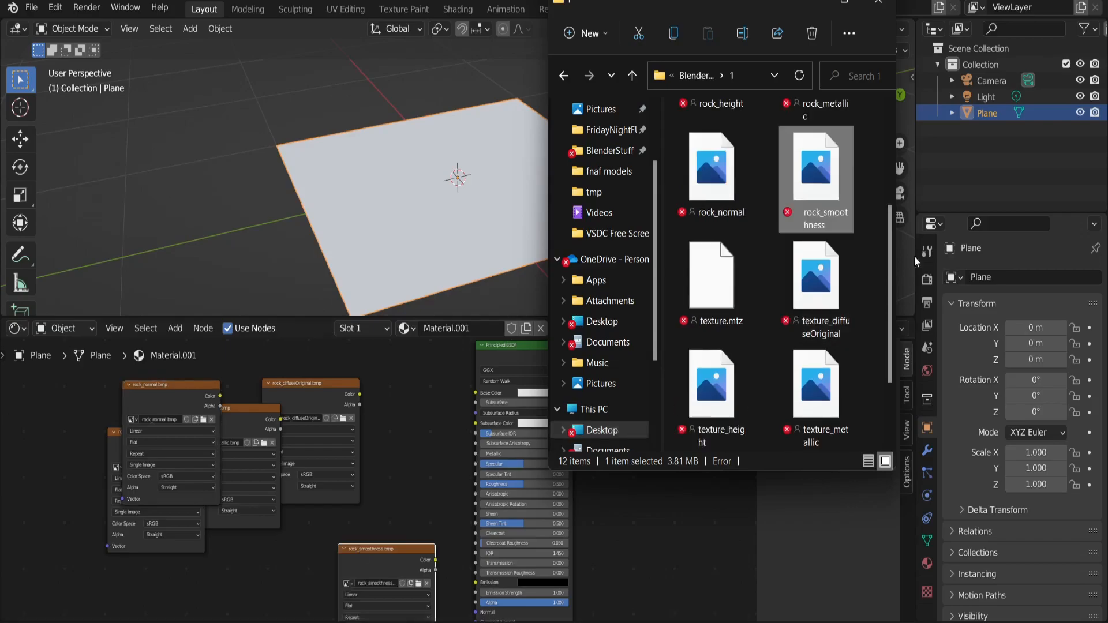
pyautogui.click(879, 2)
# Step: Spread out the overlapping image nodes, placing rock_normal near the Principled BSDF's lower inputs with rock_smoothness farther away beside it
pyautogui.moveTo(172, 401); pyautogui.dragTo(63, 568)
pyautogui.moveTo(392, 488); pyautogui.dragTo(424, 421, button='middle')
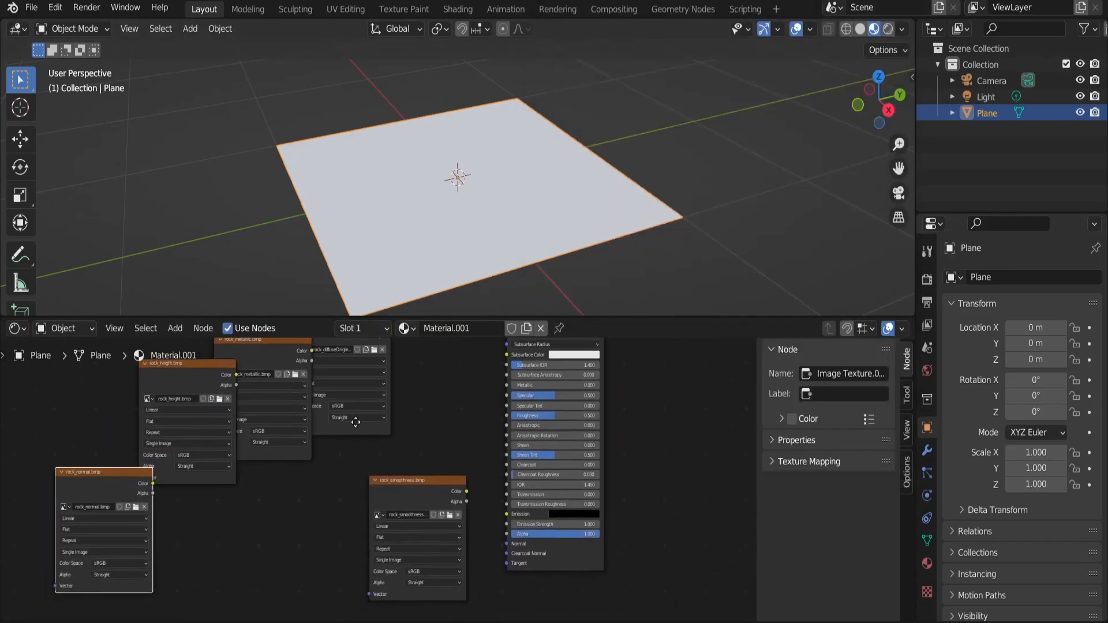
pyautogui.moveTo(356, 422); pyautogui.dragTo(360, 487, button='middle')
pyautogui.moveTo(186, 451); pyautogui.dragTo(119, 442)
pyautogui.moveTo(245, 420); pyautogui.dragTo(194, 398)
pyautogui.moveTo(364, 392); pyautogui.dragTo(406, 403, button='middle')
pyautogui.moveTo(368, 527); pyautogui.dragTo(373, 342, button='middle')
pyautogui.moveTo(153, 369); pyautogui.dragTo(355, 527)
pyautogui.moveTo(469, 376); pyautogui.dragTo(158, 440)
pyautogui.moveTo(350, 531); pyautogui.dragTo(419, 398)
# Step: Set the rock_normal image's color space to Non-Color and move its node farther from the Principled BSDF
pyautogui.moveTo(517, 413); pyautogui.dragTo(487, 446, button='middle')
pyautogui.scroll(2, 499, 439)
pyautogui.scroll(1, 498, 439)
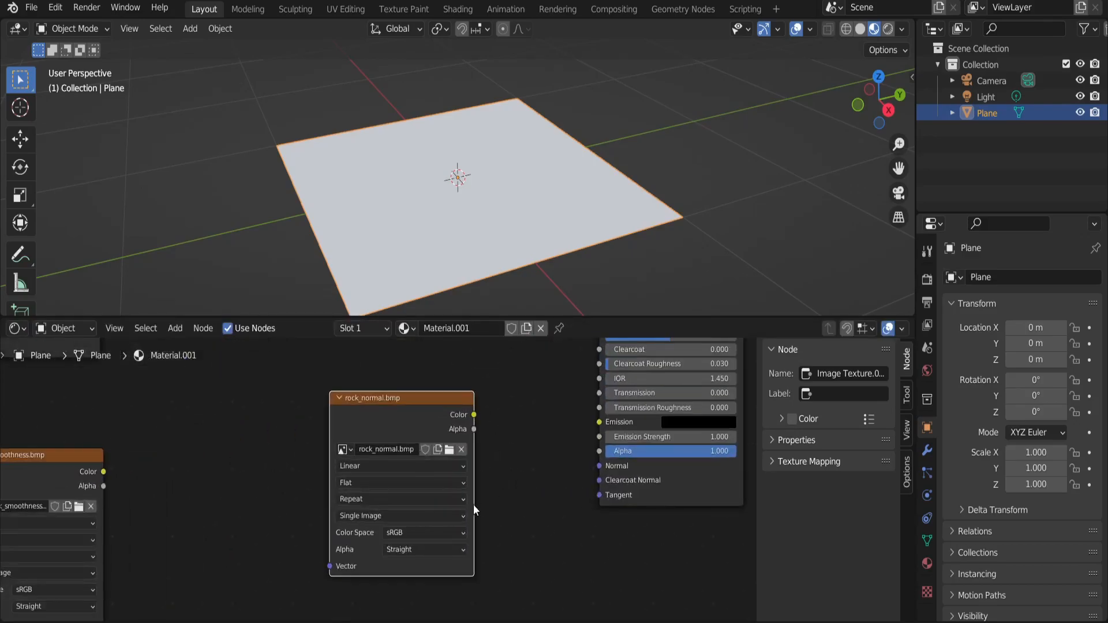
pyautogui.click(389, 534)
pyautogui.click(416, 463)
pyautogui.moveTo(501, 456); pyautogui.dragTo(438, 468, button='middle')
pyautogui.moveTo(318, 423); pyautogui.dragTo(239, 438)
pyautogui.moveTo(334, 417); pyautogui.dragTo(395, 382, button='middle')
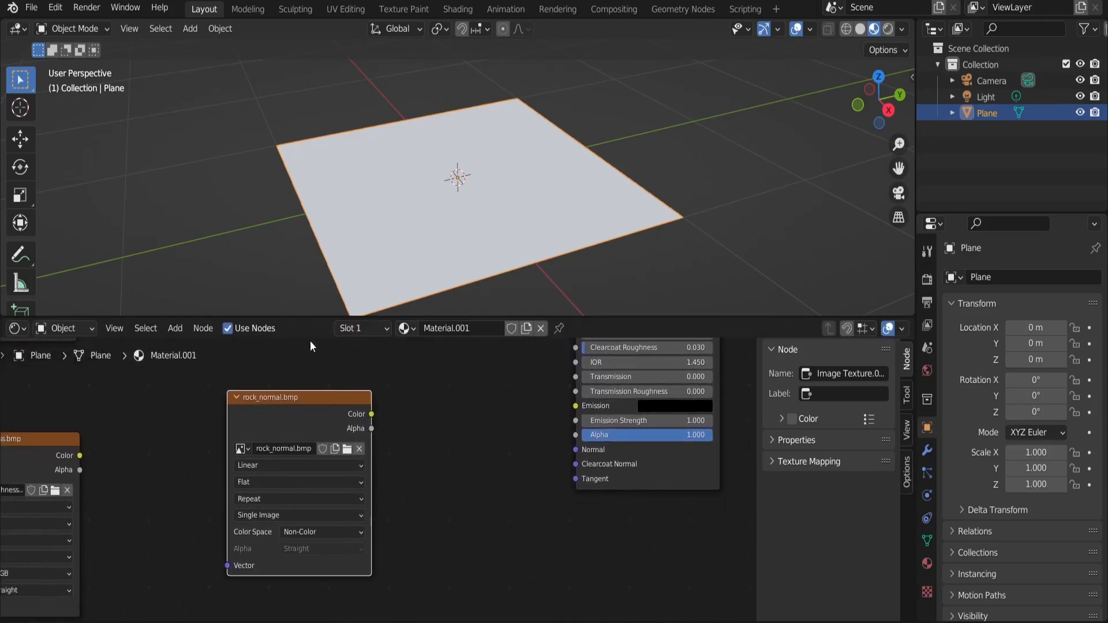
# Step: Add a Normal Map node between the rock_normal image node and the Principled BSDF
pyautogui.click(176, 328)
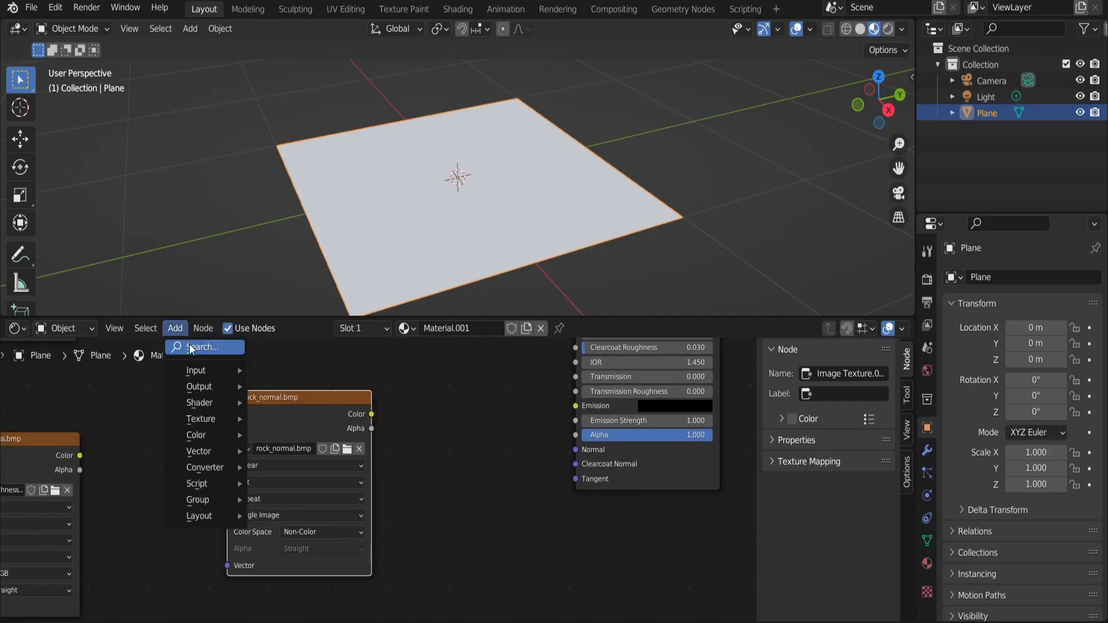
pyautogui.click(189, 344)
pyautogui.write('norm')
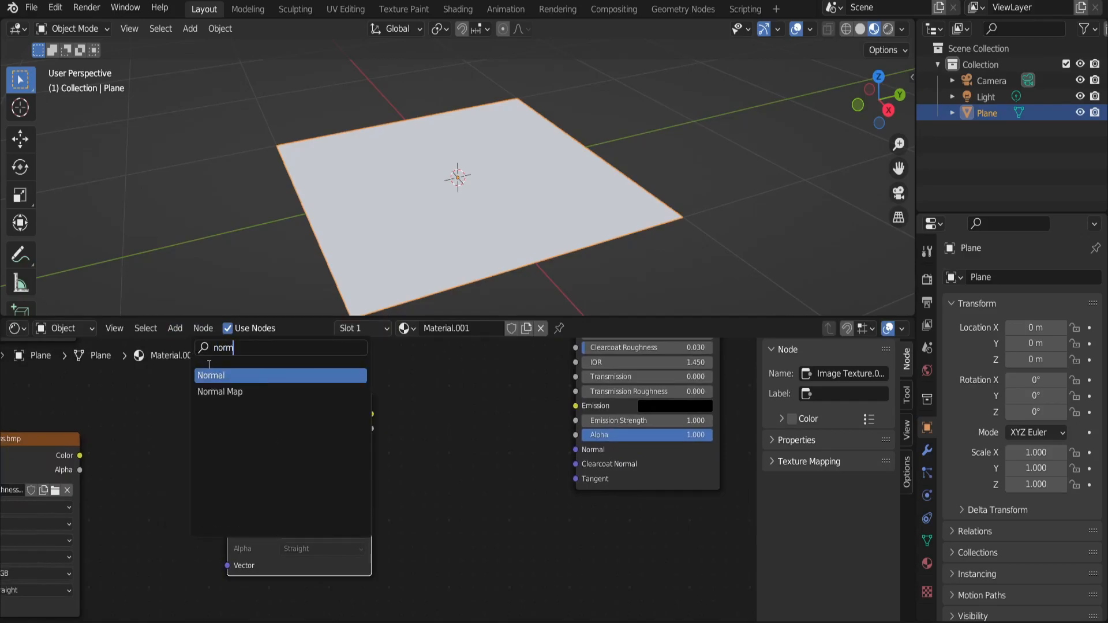
pyautogui.click(220, 391)
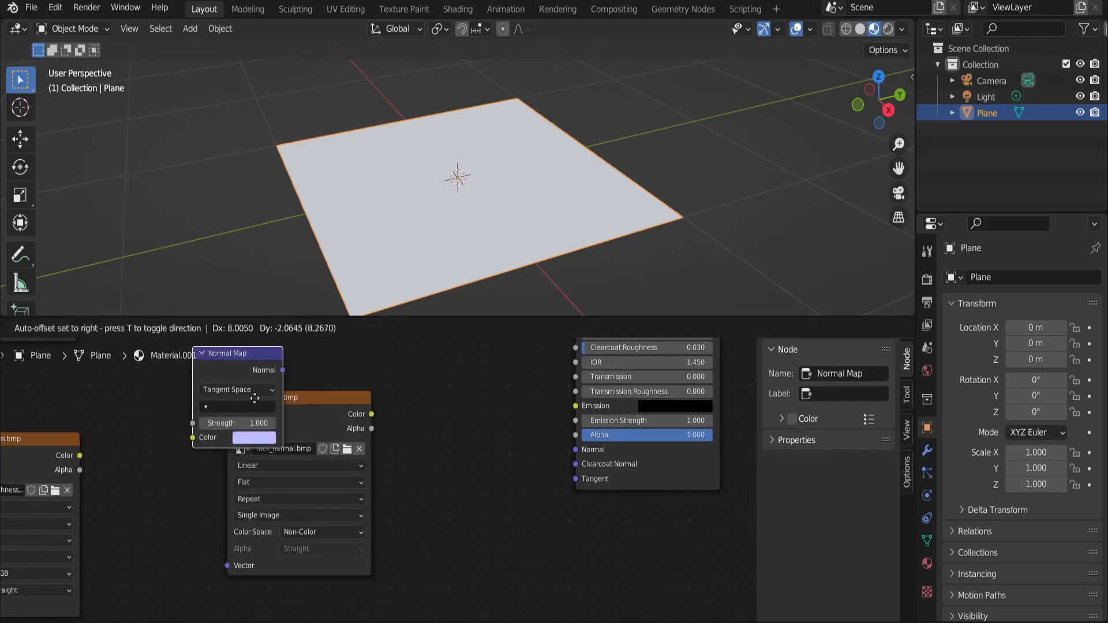
pyautogui.click(530, 445)
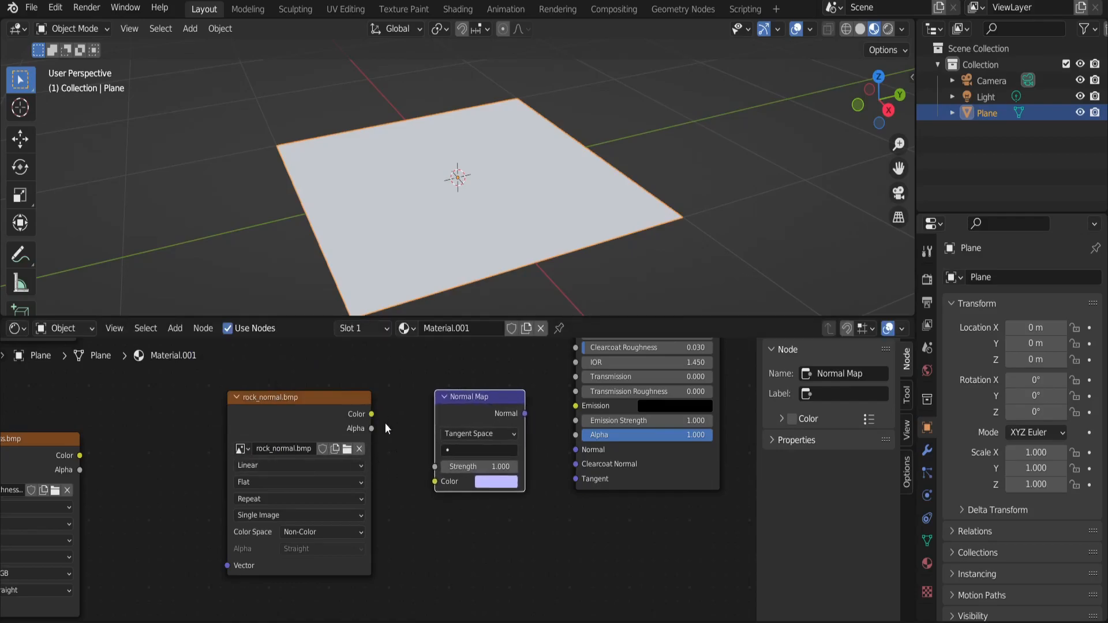
# Step: Connect rock_normal's Color through the Normal Map node to the Principled BSDF's Normal input and set the map's strength to 1.2
pyautogui.moveTo(371, 414); pyautogui.dragTo(435, 483)
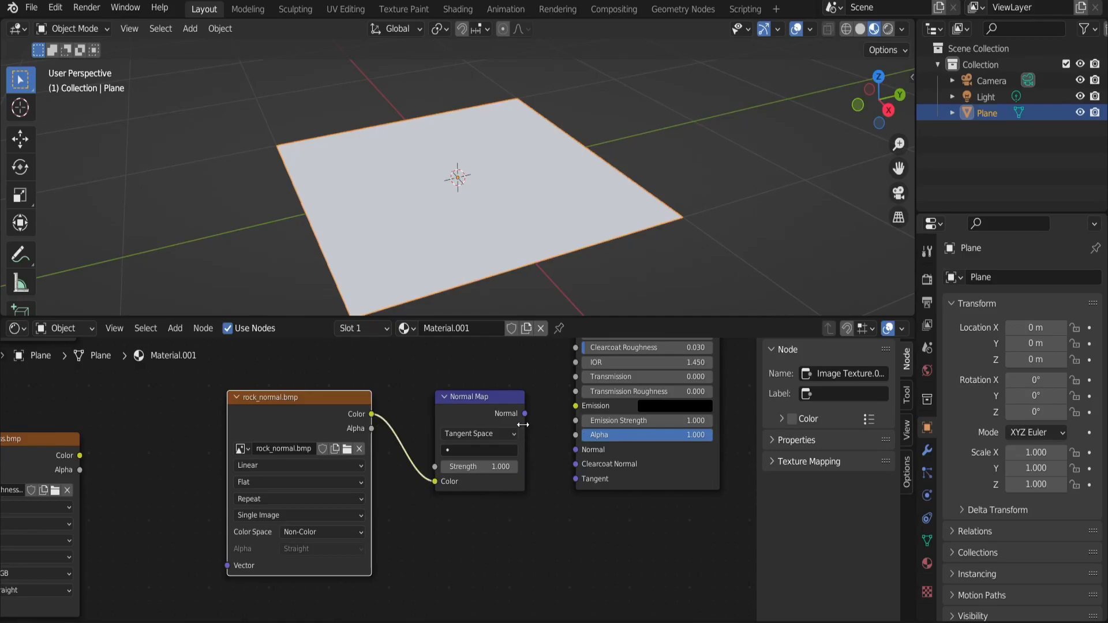
pyautogui.moveTo(525, 414); pyautogui.dragTo(579, 450)
pyautogui.moveTo(461, 510)
pyautogui.mouseDown(button='middle')
pyautogui.moveTo(450, 519)
pyautogui.moveTo(452, 531)
pyautogui.moveTo(461, 526)
pyautogui.mouseUp(button='middle')
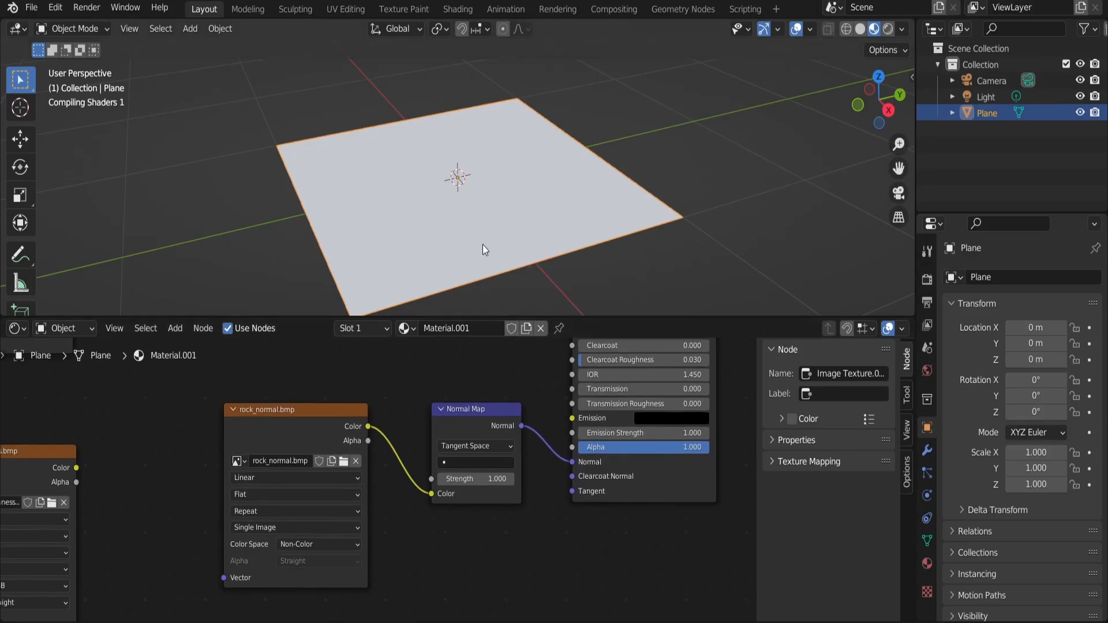
pyautogui.scroll(1, 510, 233)
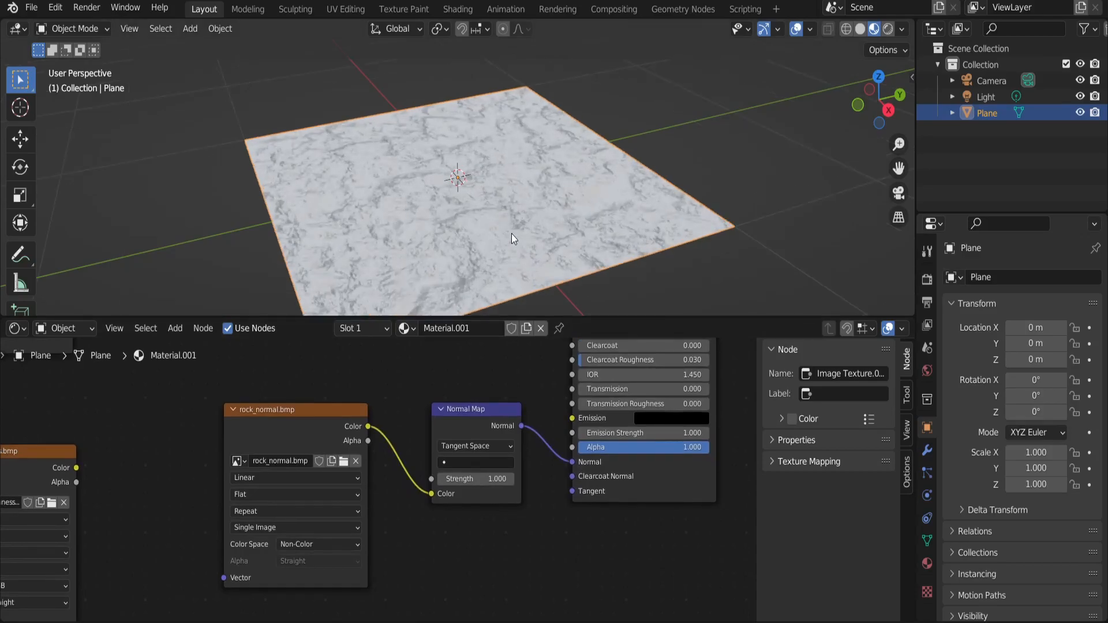
pyautogui.scroll(1, 511, 234)
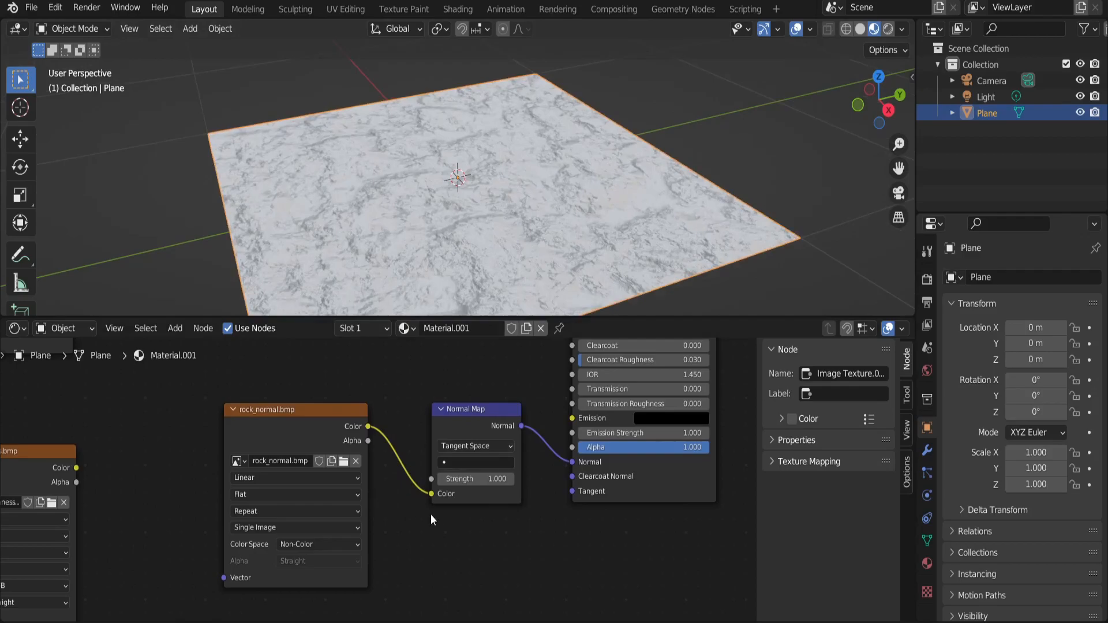
pyautogui.moveTo(467, 479)
pyautogui.mouseDown()
pyautogui.moveTo(404, 479)
pyautogui.moveTo(519, 479)
pyautogui.moveTo(477, 479)
pyautogui.mouseUp()
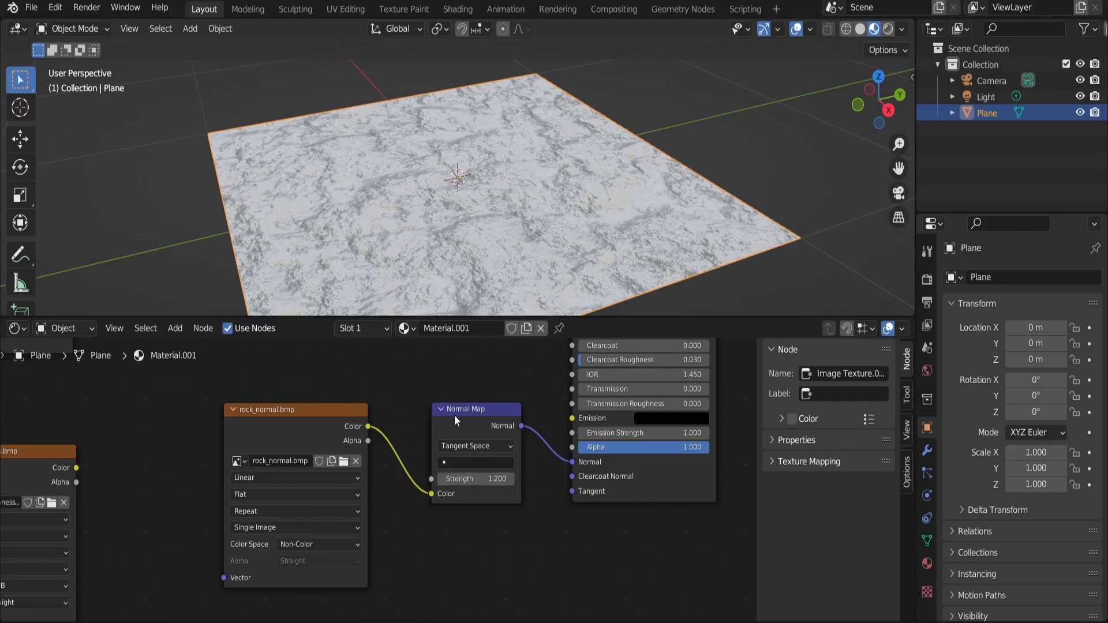
# Step: Connect the rock_diffuseOriginal Color output to the Principled BSDF's Base Color and move the image node closer to the shader
pyautogui.scroll(-4, 473, 432)
pyautogui.moveTo(428, 453); pyautogui.dragTo(405, 485, button='middle')
pyautogui.scroll(3, 503, 510)
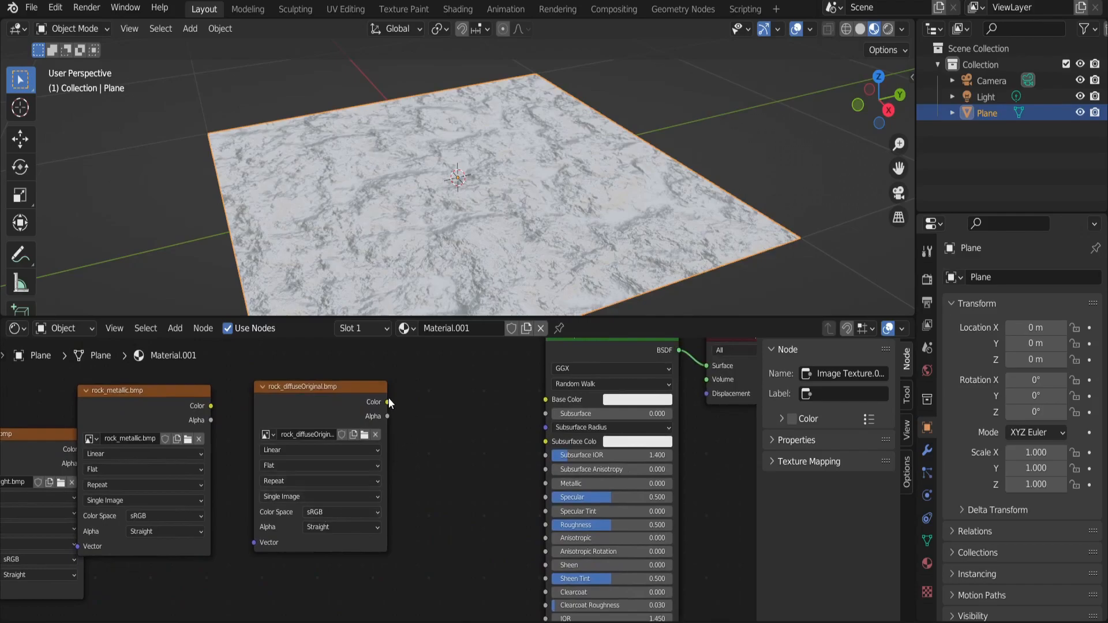
pyautogui.moveTo(386, 402); pyautogui.dragTo(546, 400)
pyautogui.moveTo(342, 404); pyautogui.dragTo(393, 393)
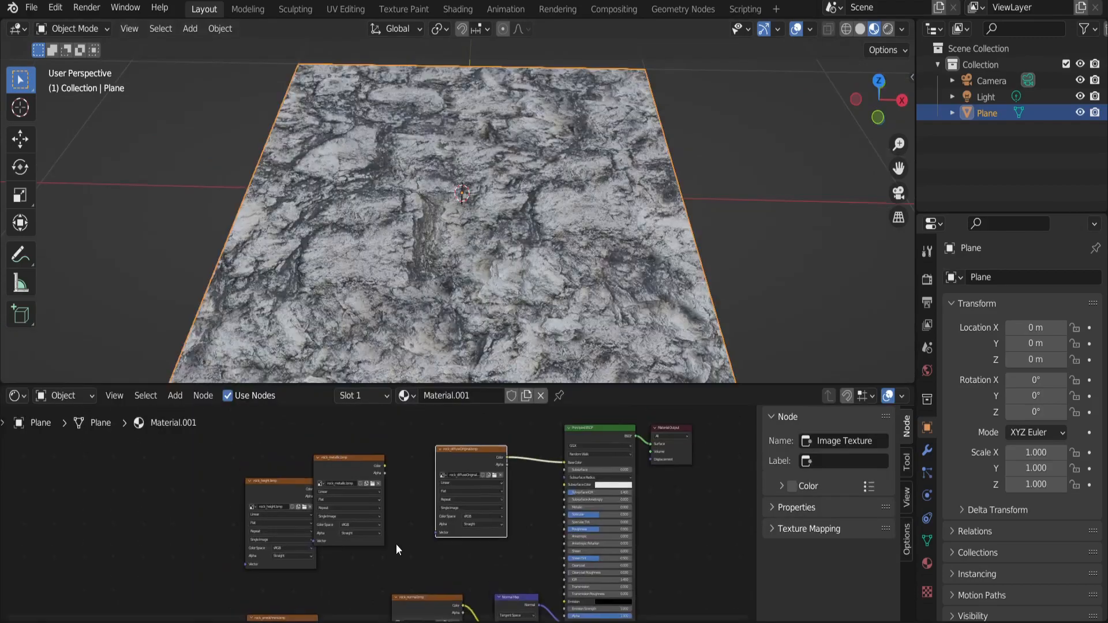
# Step: Space the rock_metallic and rock_height nodes apart and set rock_metallic's color space to Non-Color
pyautogui.moveTo(314, 470); pyautogui.dragTo(360, 459)
pyautogui.moveTo(266, 492); pyautogui.dragTo(136, 497)
pyautogui.scroll(10, 402, 504)
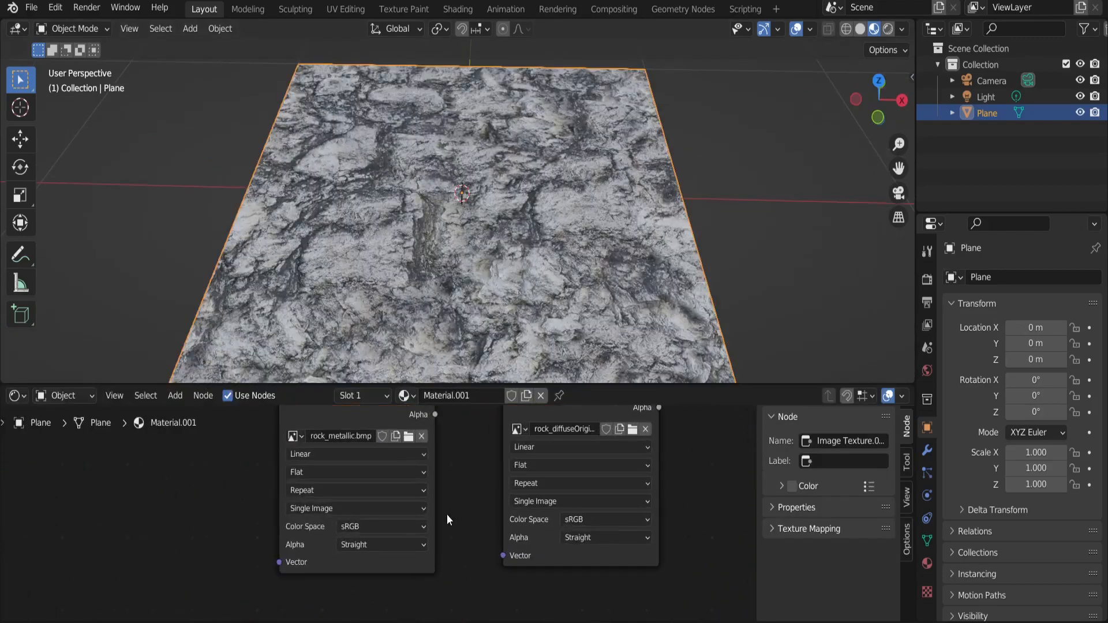
pyautogui.click(407, 527)
pyautogui.click(374, 446)
pyautogui.scroll(-2, 490, 514)
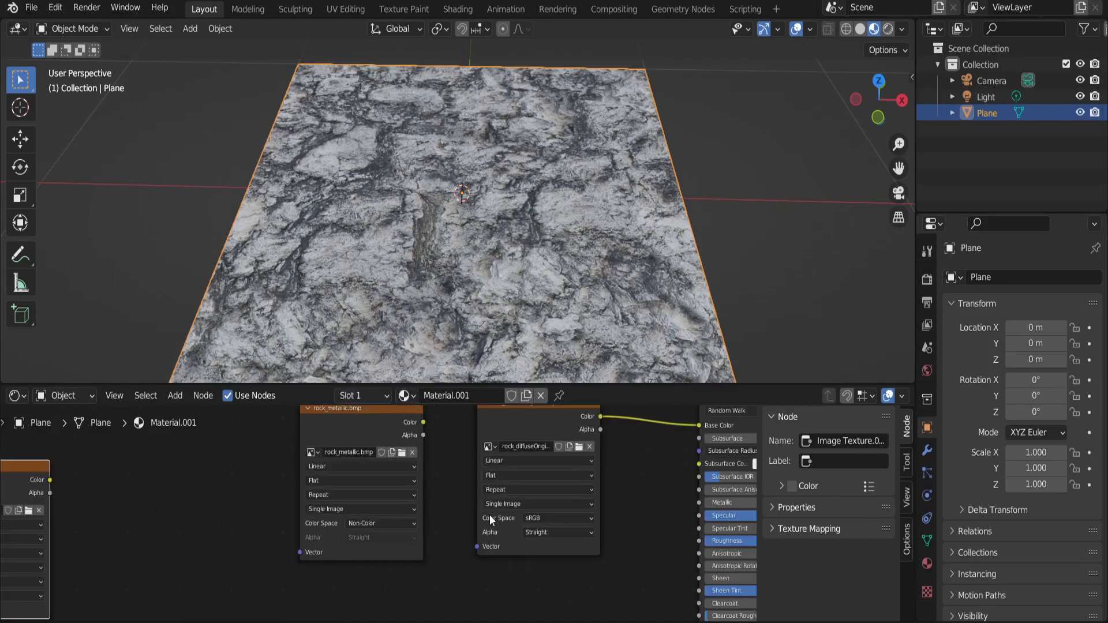
# Step: Lower the rock_metallic node in the graph and connect its Color output to the Principled BSDF's Metallic input
pyautogui.moveTo(325, 452); pyautogui.dragTo(269, 558)
pyautogui.moveTo(417, 538); pyautogui.dragTo(330, 494, button='middle')
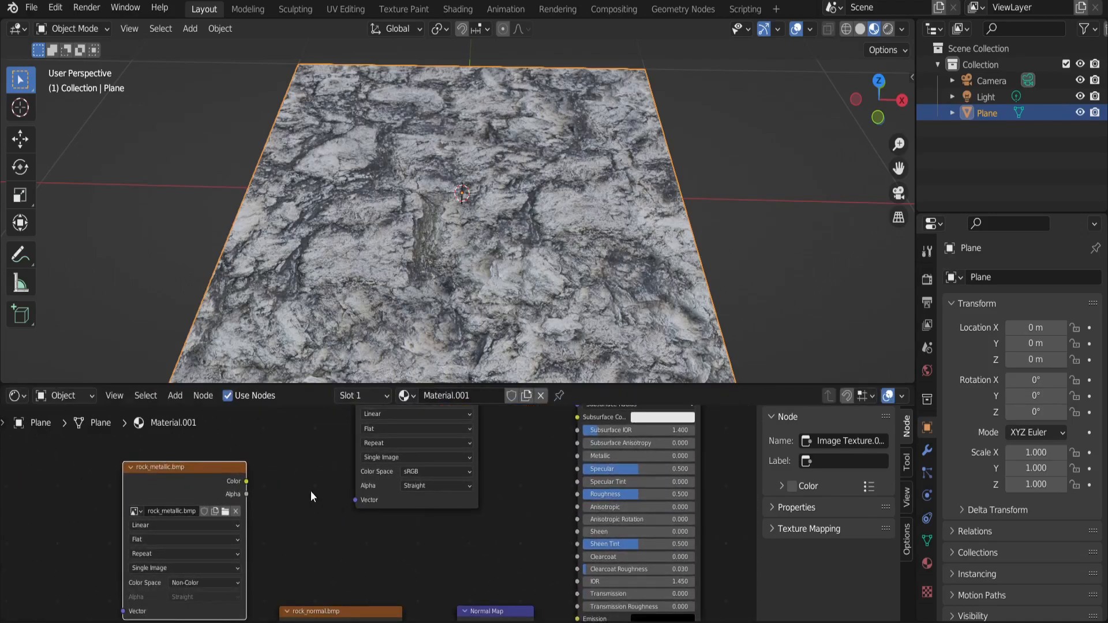
pyautogui.moveTo(248, 482); pyautogui.dragTo(577, 456)
pyautogui.moveTo(575, 433); pyautogui.dragTo(595, 513, button='middle')
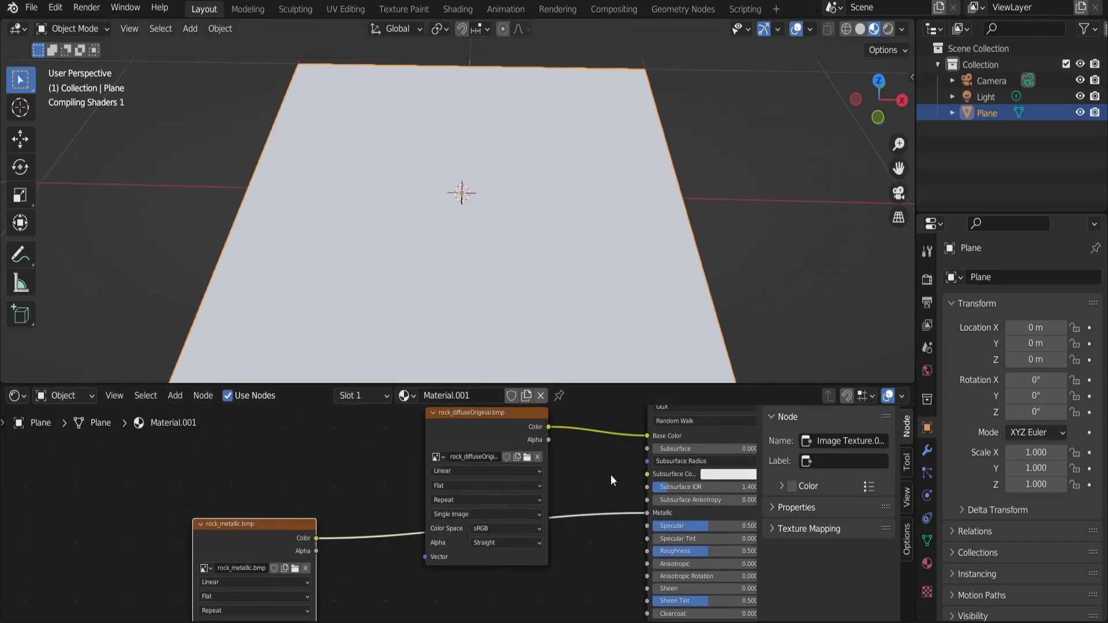
pyautogui.moveTo(619, 501); pyautogui.dragTo(570, 445, button='middle')
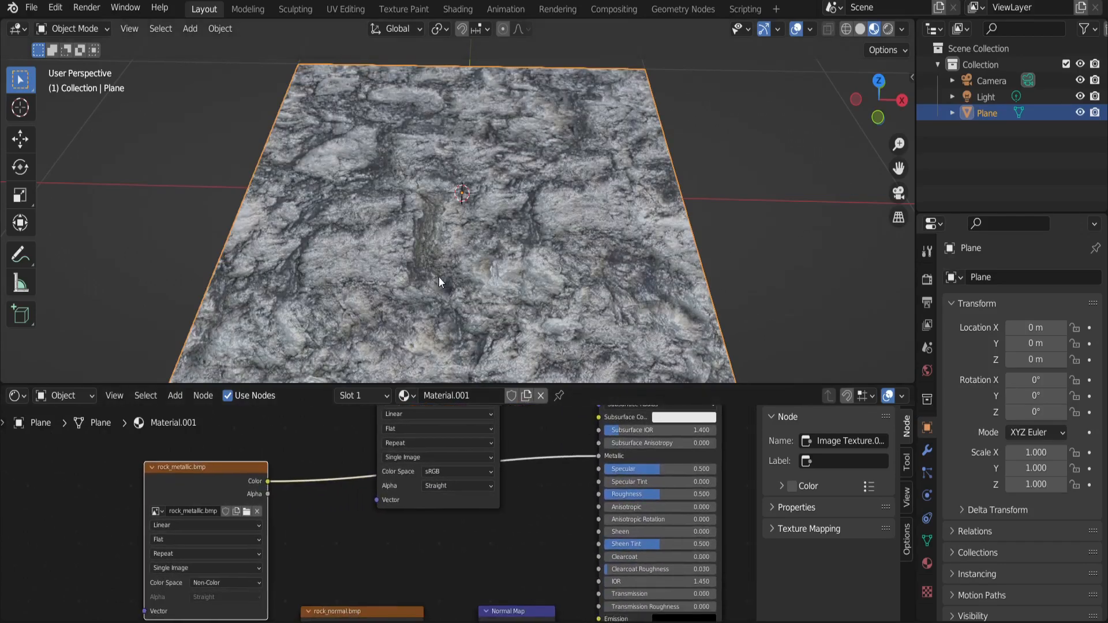
pyautogui.moveTo(548, 488); pyautogui.dragTo(514, 485, button='middle')
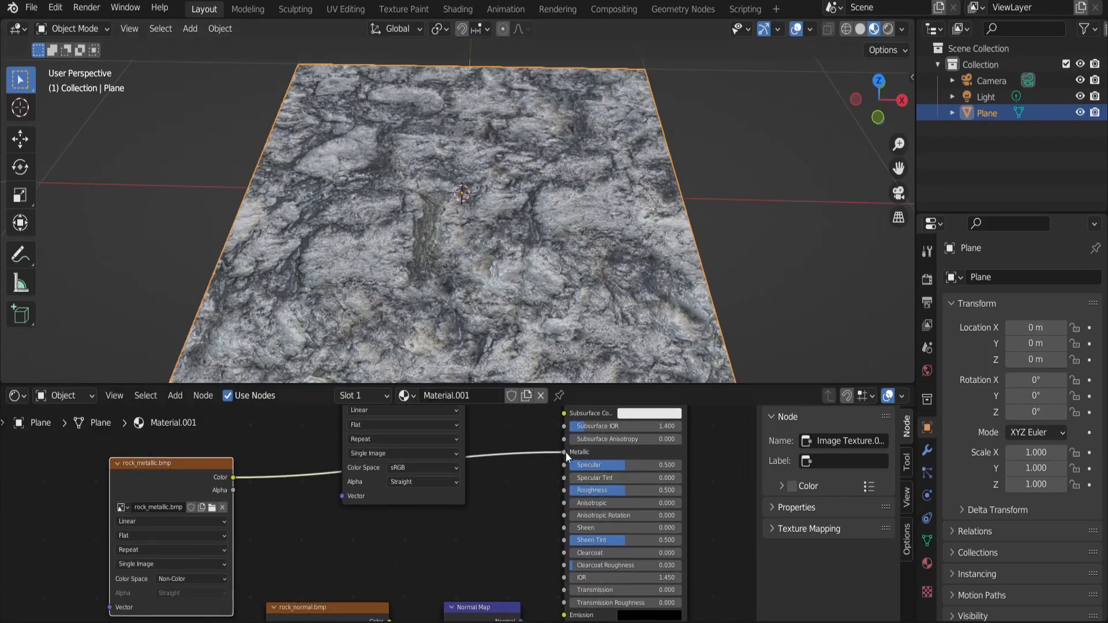
# Step: Move the rock_metallic Color link from the Principled BSDF's Metallic input to its Specular input
pyautogui.moveTo(563, 452)
pyautogui.mouseDown()
pyautogui.moveTo(554, 466)
pyautogui.moveTo(565, 465)
pyautogui.mouseUp()
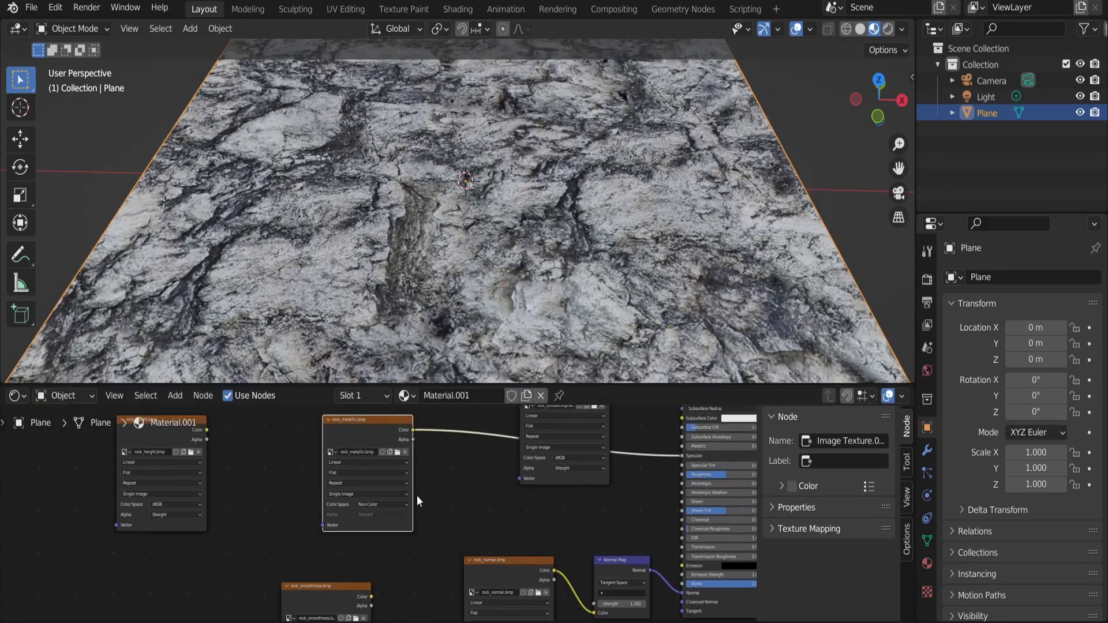
# Step: Move the rock_smoothness node up beside rock_normal and set its color space to Non-Color
pyautogui.moveTo(417, 495); pyautogui.dragTo(417, 468, button='middle')
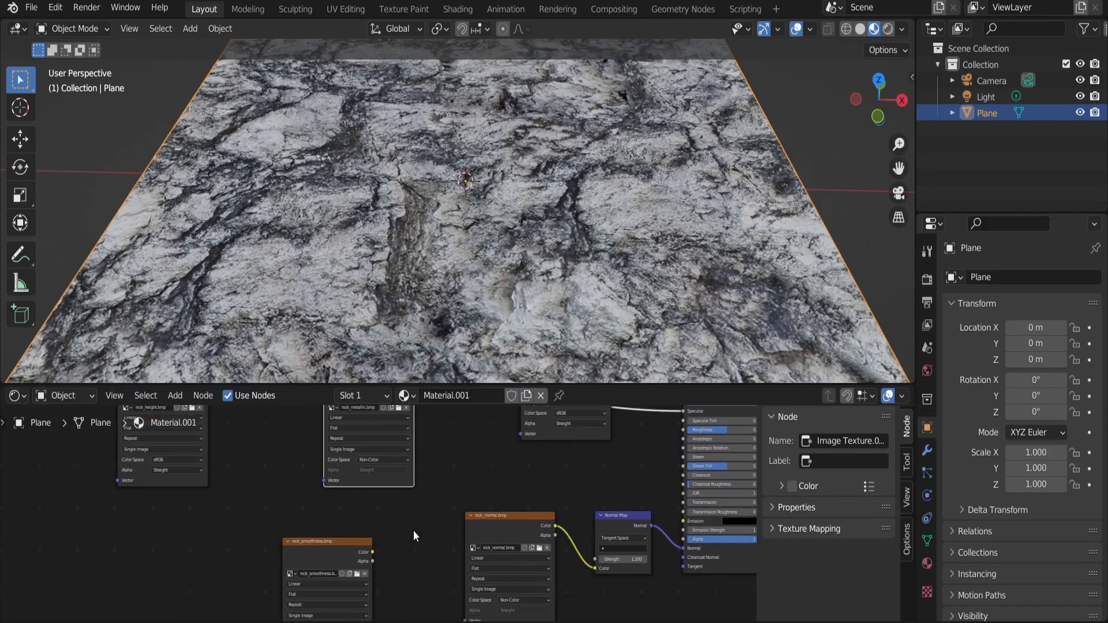
pyautogui.scroll(3, 413, 531)
pyautogui.moveTo(403, 541); pyautogui.dragTo(416, 491, button='middle')
pyautogui.moveTo(341, 505); pyautogui.dragTo(343, 451)
pyautogui.scroll(3, 419, 511)
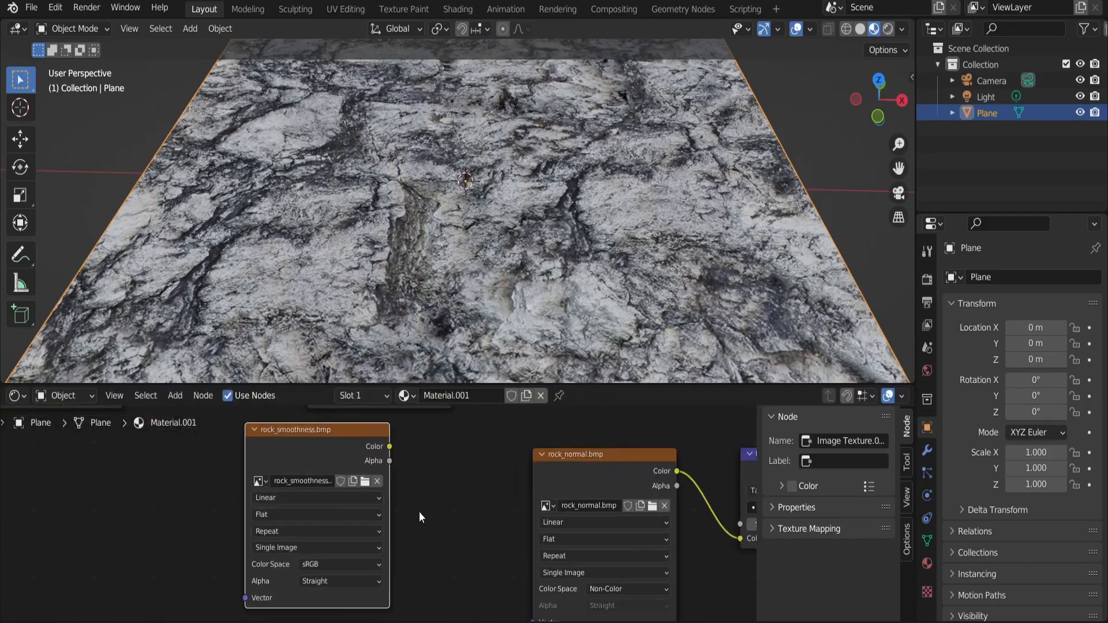
pyautogui.click(348, 564)
pyautogui.click(331, 489)
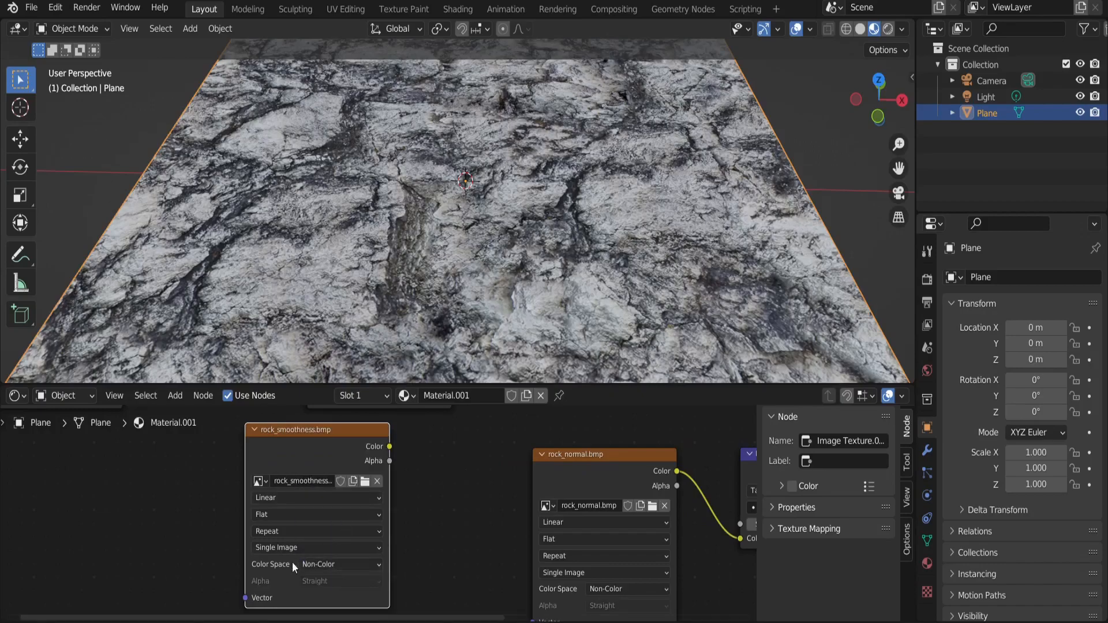
# Step: Connect rock_smoothness's Color output to the Principled BSDF's Roughness input and check the plane's surface from several angles
pyautogui.moveTo(403, 490); pyautogui.dragTo(261, 542, button='middle')
pyautogui.scroll(-4, 341, 515)
pyautogui.scroll(-2, 340, 515)
pyautogui.moveTo(262, 543); pyautogui.dragTo(548, 468)
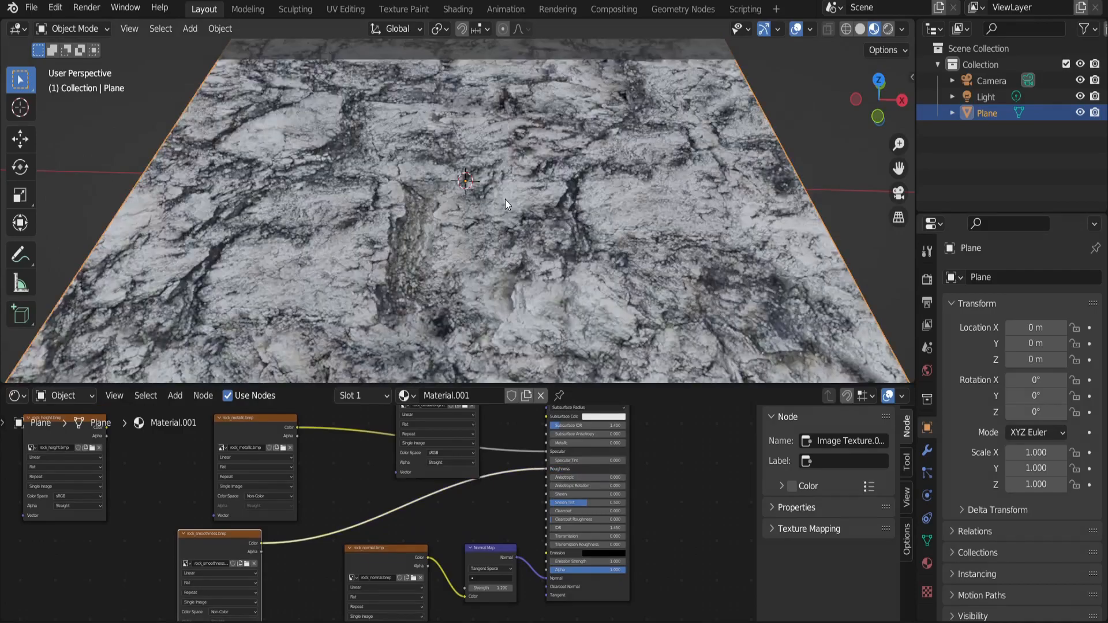
pyautogui.hotkey('shift', '`')
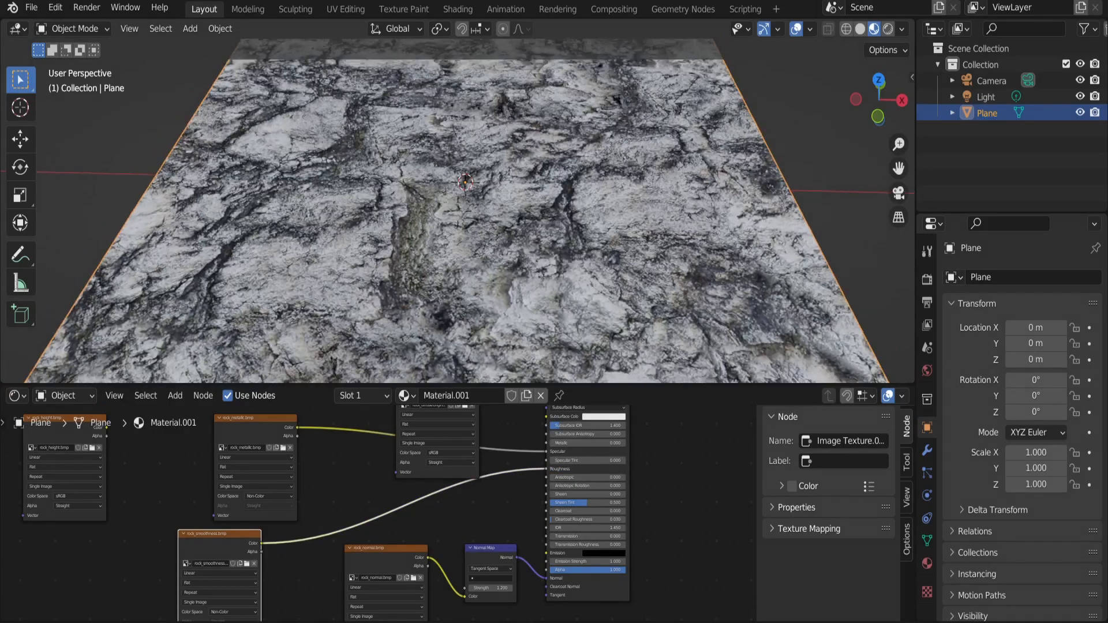
pyautogui.press('s')
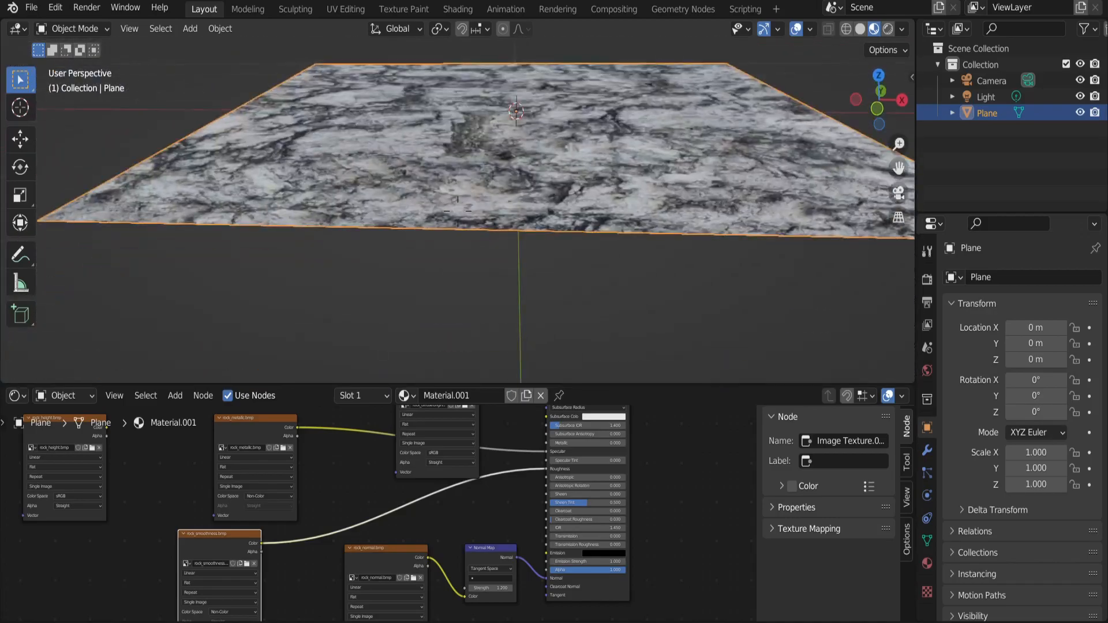
pyautogui.press('w')
pyautogui.press('e')
# Step: Move the rock_height node to the empty area between the Principled BSDF and the Material Output
pyautogui.moveTo(44, 492); pyautogui.dragTo(455, 518)
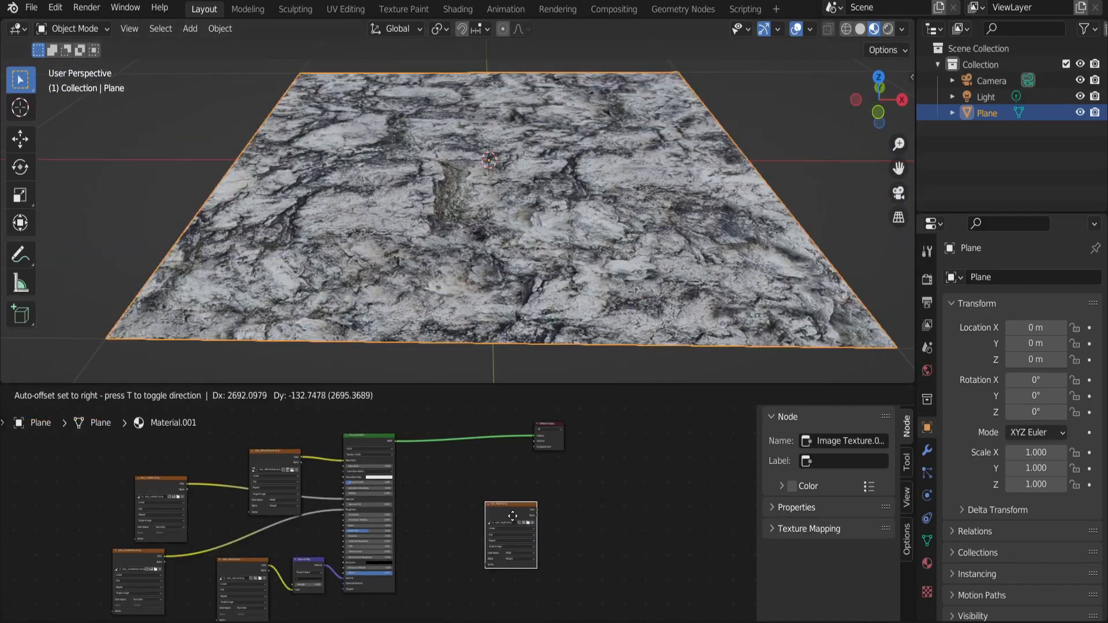
pyautogui.scroll(3, 542, 503)
pyautogui.moveTo(555, 494); pyautogui.dragTo(472, 511, button='middle')
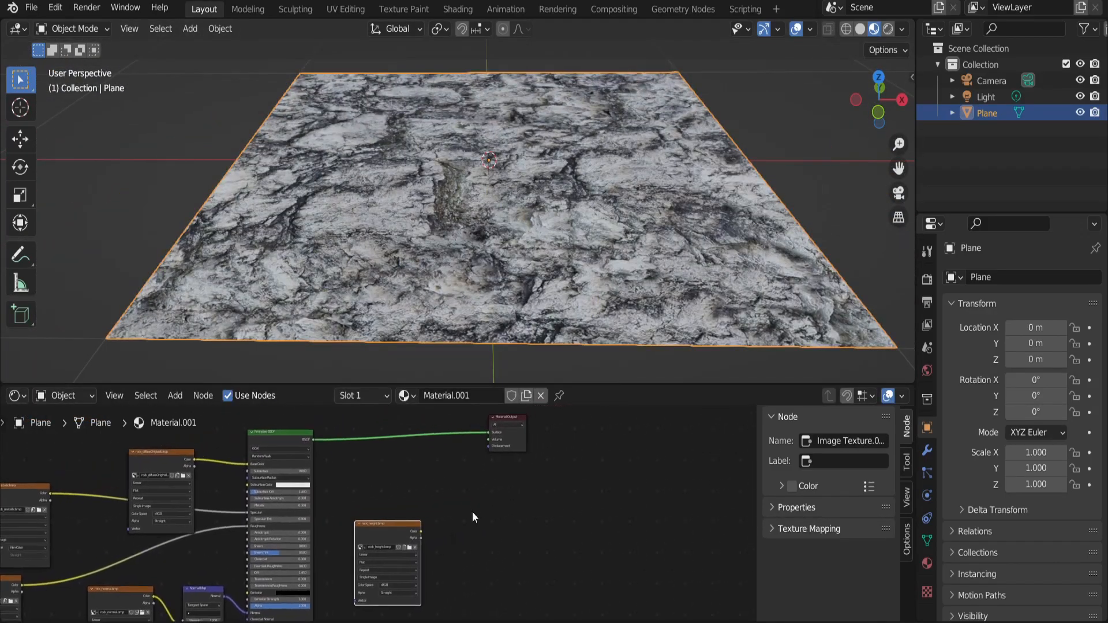
pyautogui.scroll(3, 474, 511)
pyautogui.moveTo(396, 522); pyautogui.dragTo(380, 455)
pyautogui.moveTo(459, 472); pyautogui.dragTo(426, 499, button='middle')
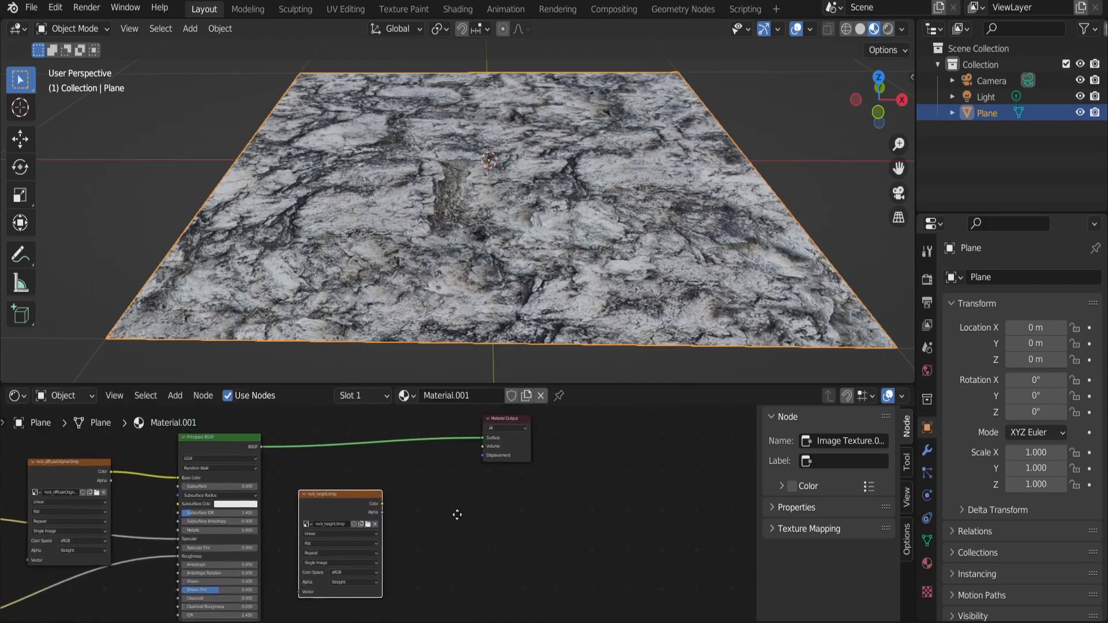
# Step: Add a Displacement node and place it between the rock_height and Material Output nodes
pyautogui.click(185, 397)
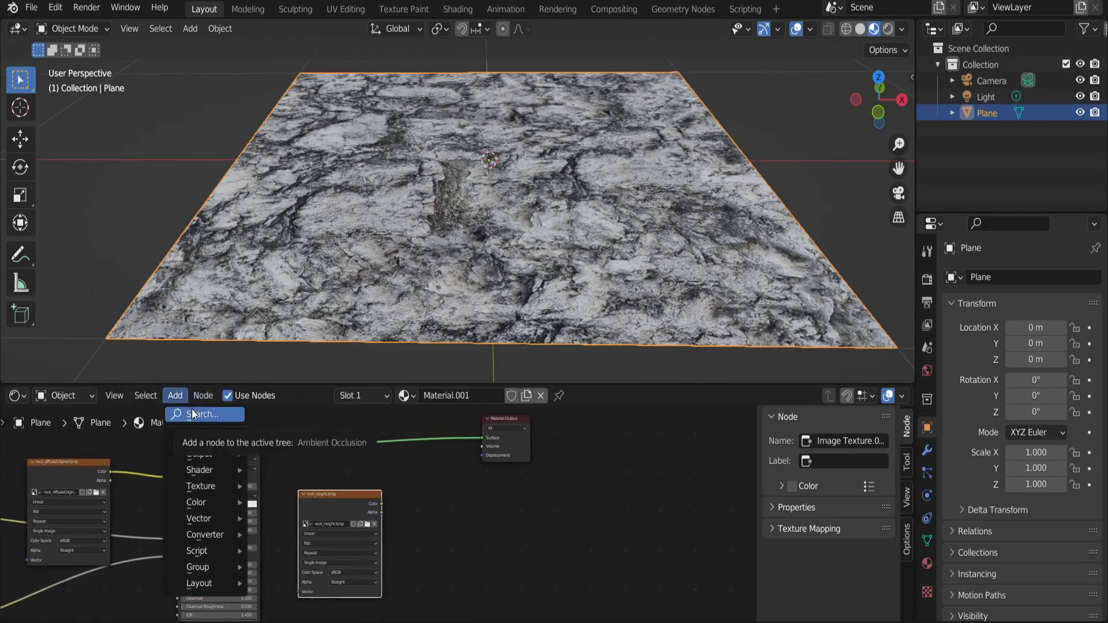
pyautogui.click(192, 413)
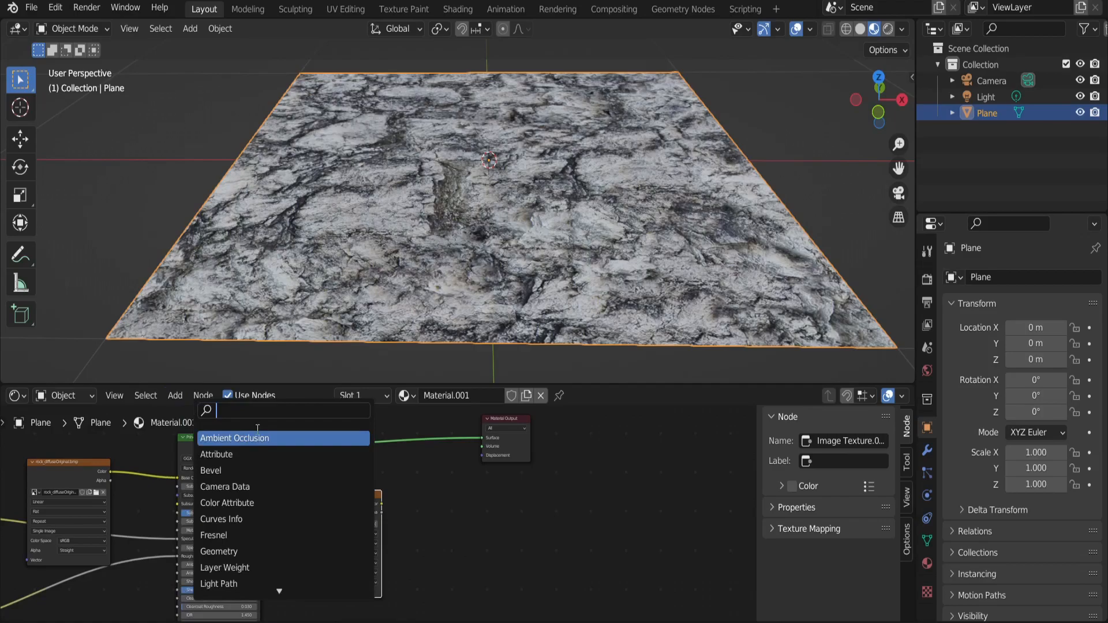
pyautogui.click(173, 397)
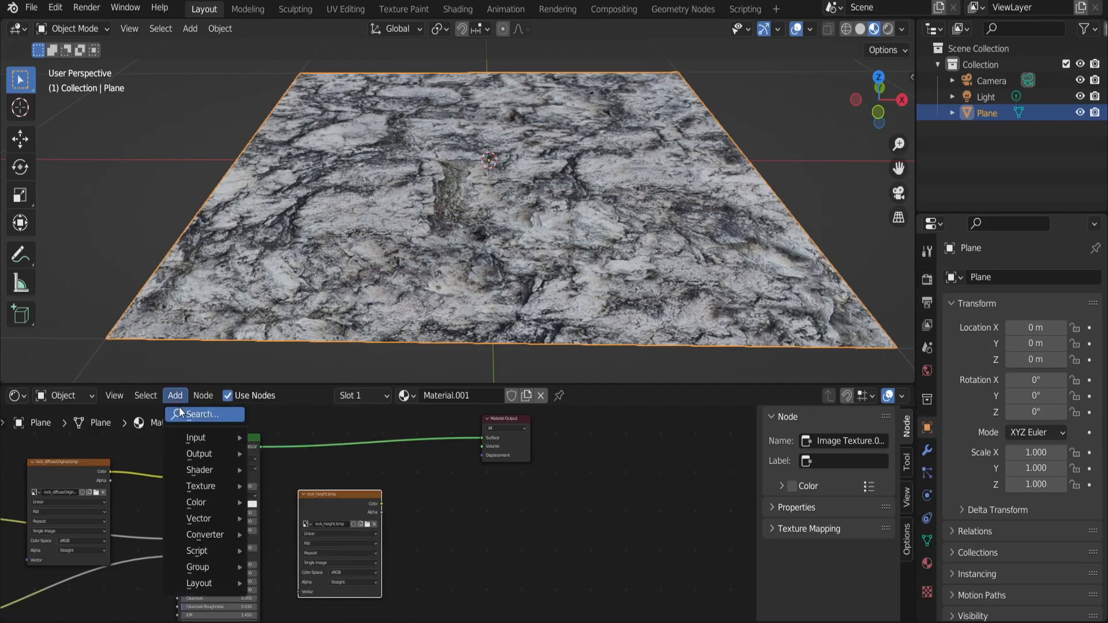
pyautogui.click(180, 408)
pyautogui.write('disp')
pyautogui.press('Return')
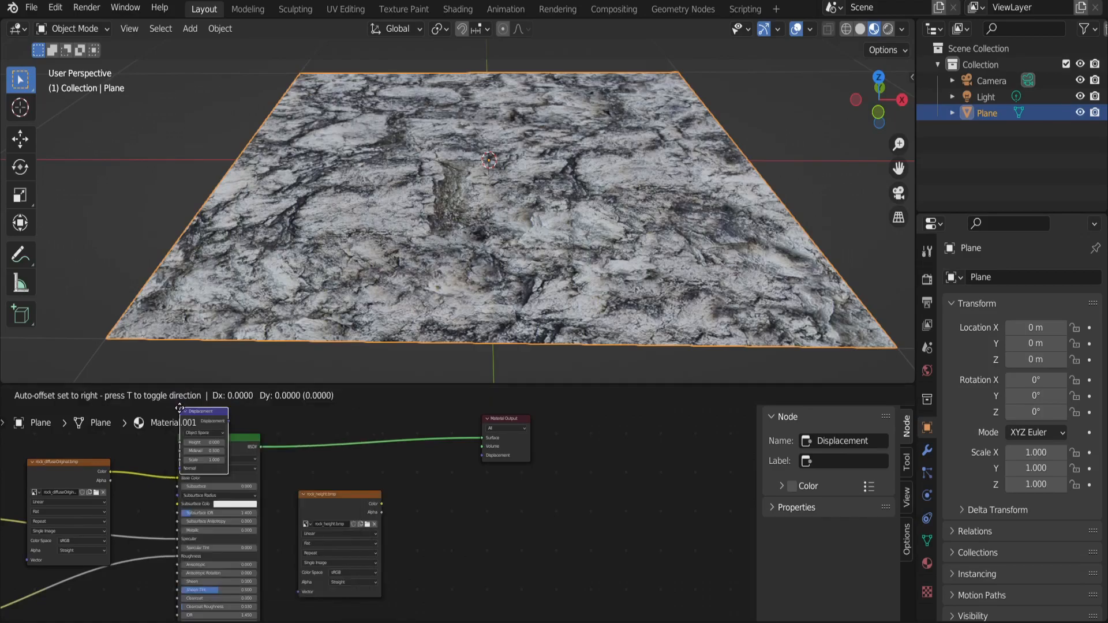
pyautogui.click(565, 504)
pyautogui.scroll(2, 587, 511)
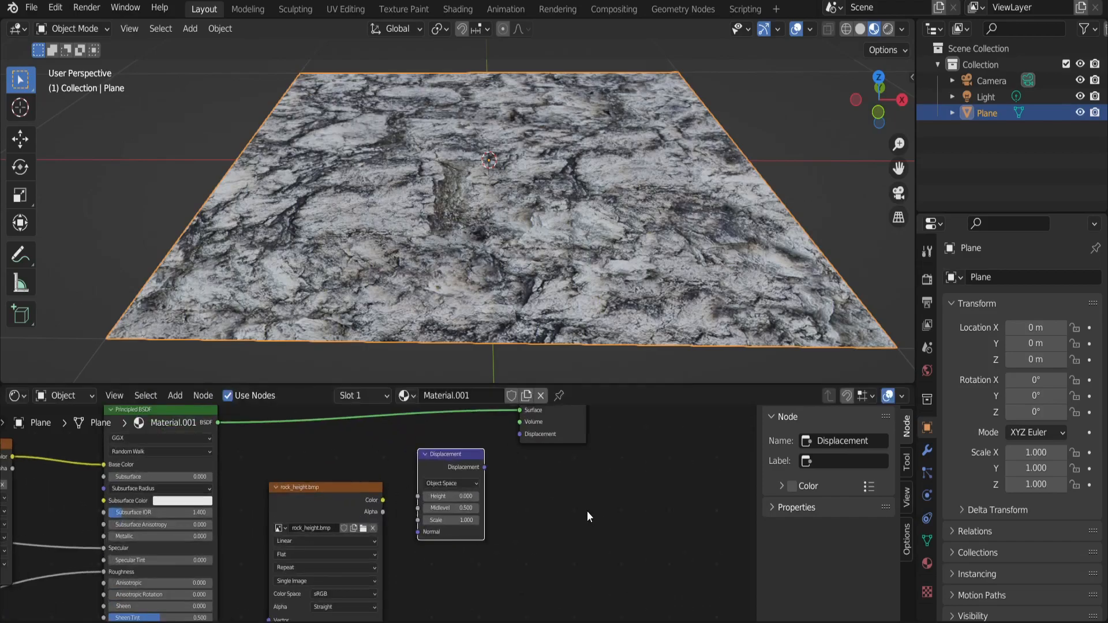
pyautogui.moveTo(535, 533); pyautogui.dragTo(532, 532, button='middle')
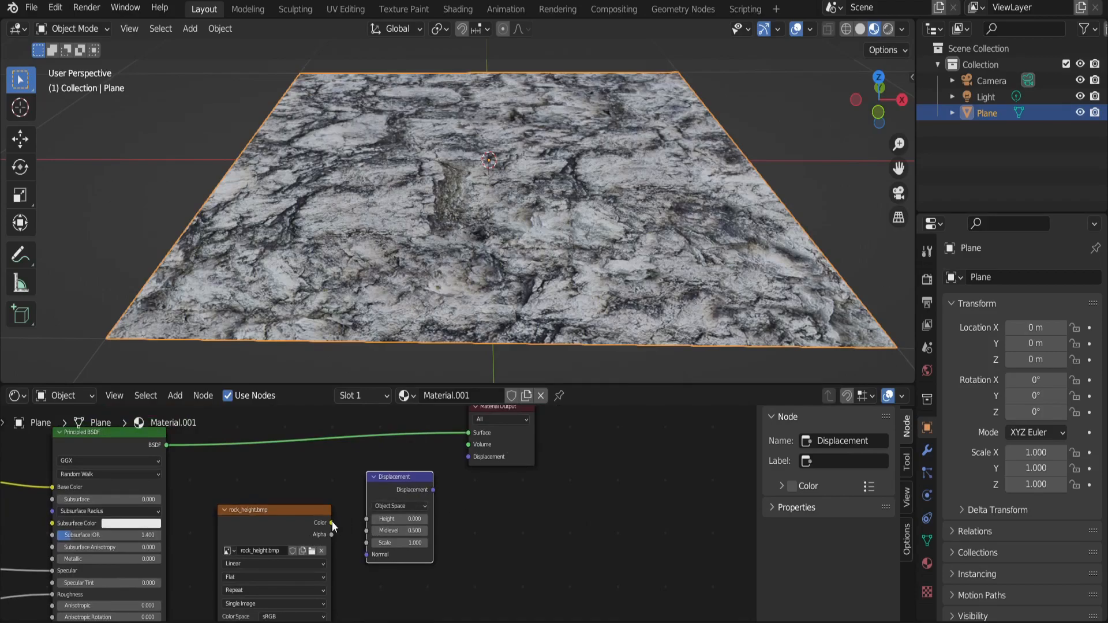
# Step: Set the rock_height image node's color space to Non-Color
pyautogui.moveTo(349, 576); pyautogui.dragTo(352, 515, button='middle')
pyautogui.scroll(1, 352, 514)
pyautogui.click(279, 564)
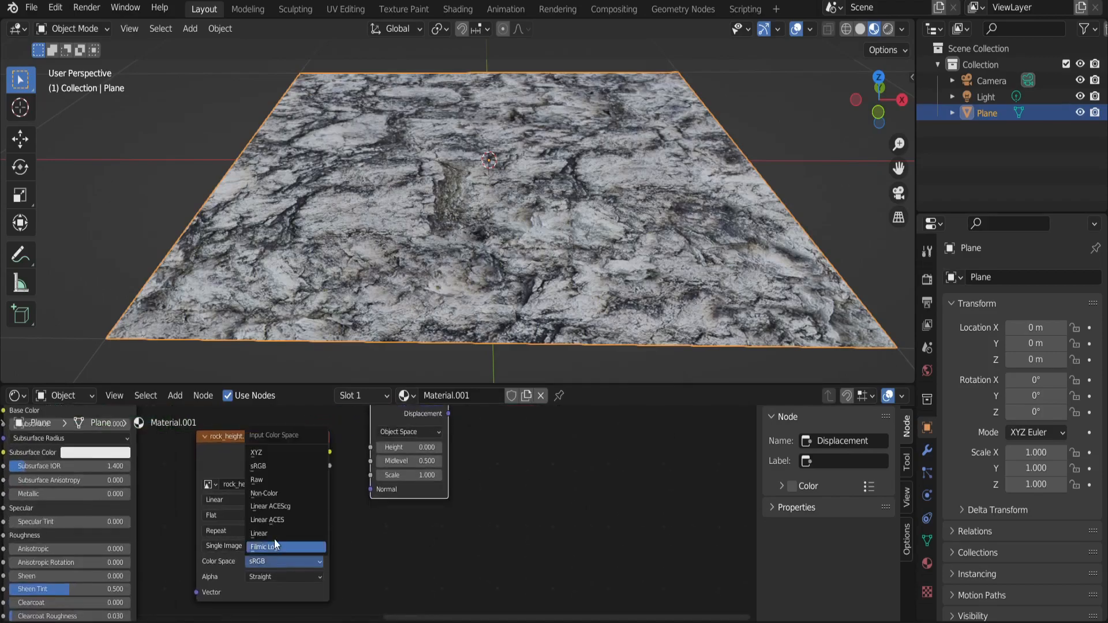
pyautogui.click(272, 522)
pyautogui.moveTo(328, 436); pyautogui.dragTo(299, 472, button='middle')
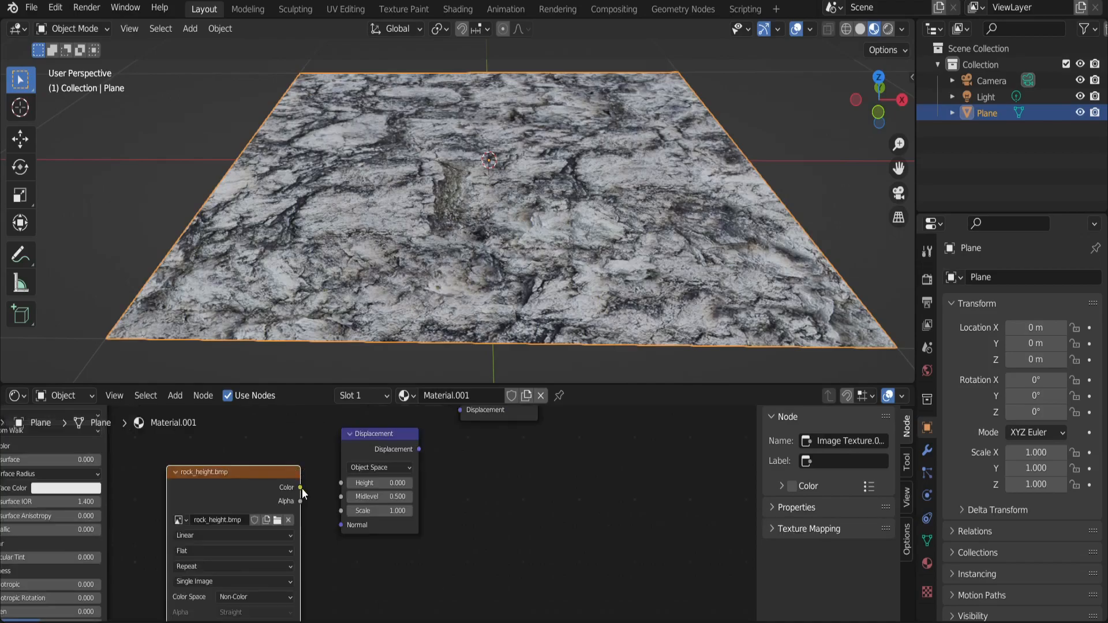
# Step: Connect rock_height's Color to the Displacement node's Height and its output to the Material Output's Displacement input
pyautogui.moveTo(334, 483); pyautogui.dragTo(340, 482)
pyautogui.moveTo(457, 476); pyautogui.dragTo(413, 540, button='middle')
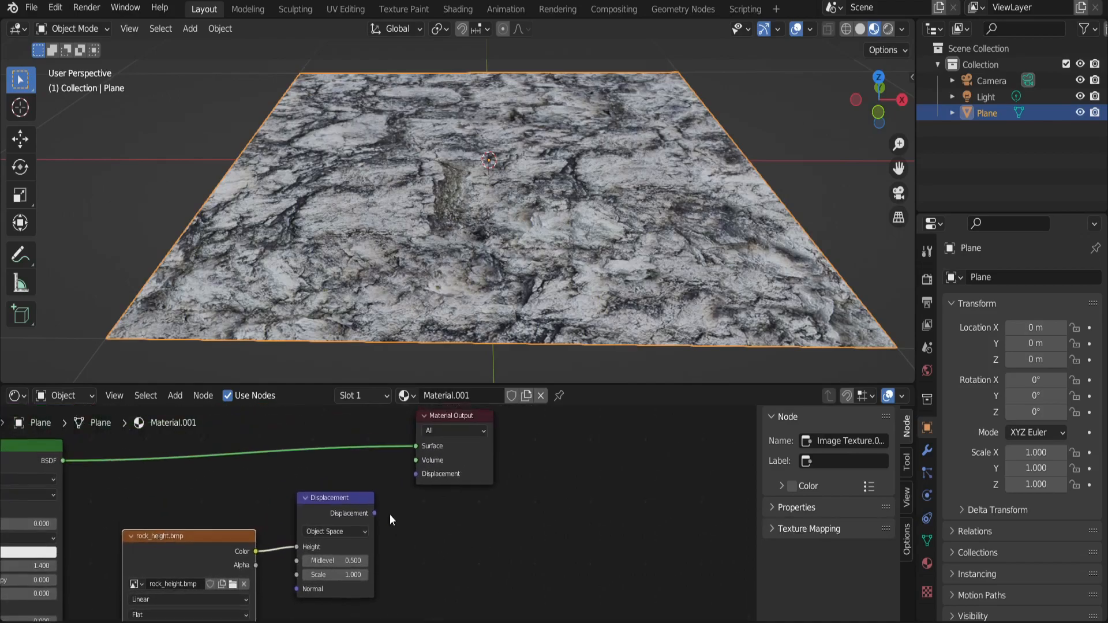
pyautogui.moveTo(374, 513); pyautogui.dragTo(416, 474)
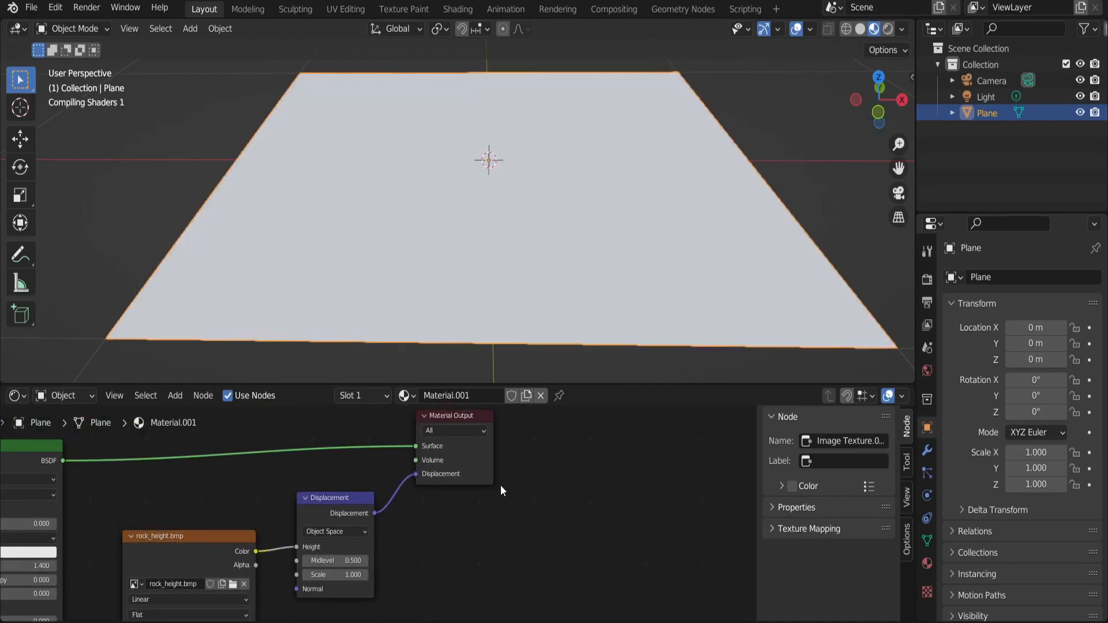
pyautogui.moveTo(452, 533); pyautogui.dragTo(512, 500, button='middle')
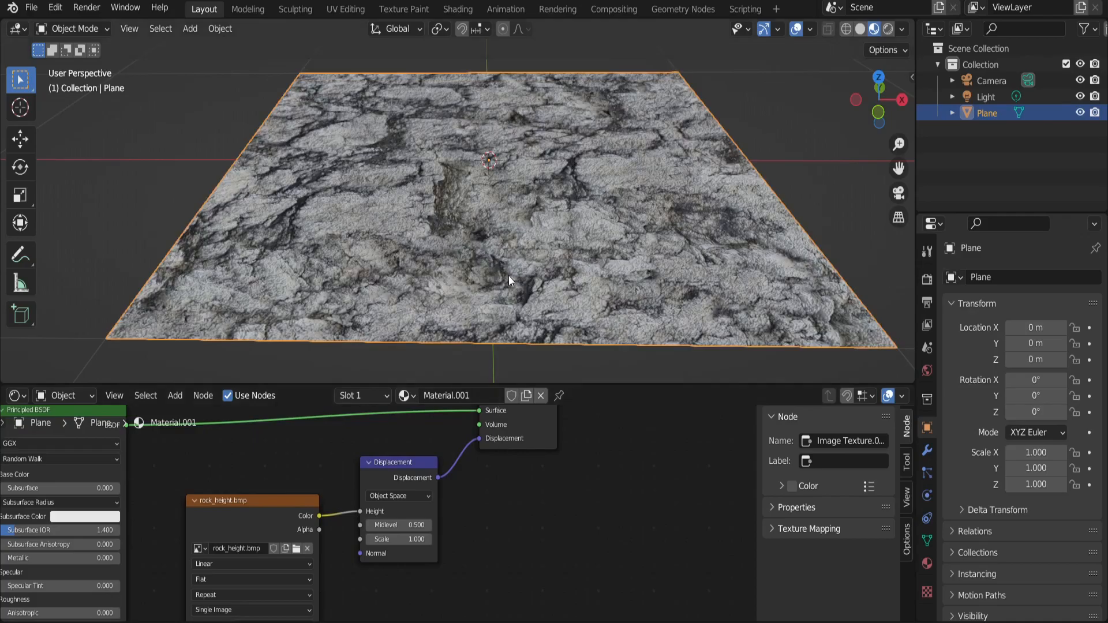
# Step: Inspect the relief of the rock surface on the plane from close up and at a low angle
pyautogui.hotkey('shift', '`')
pyautogui.press('w')
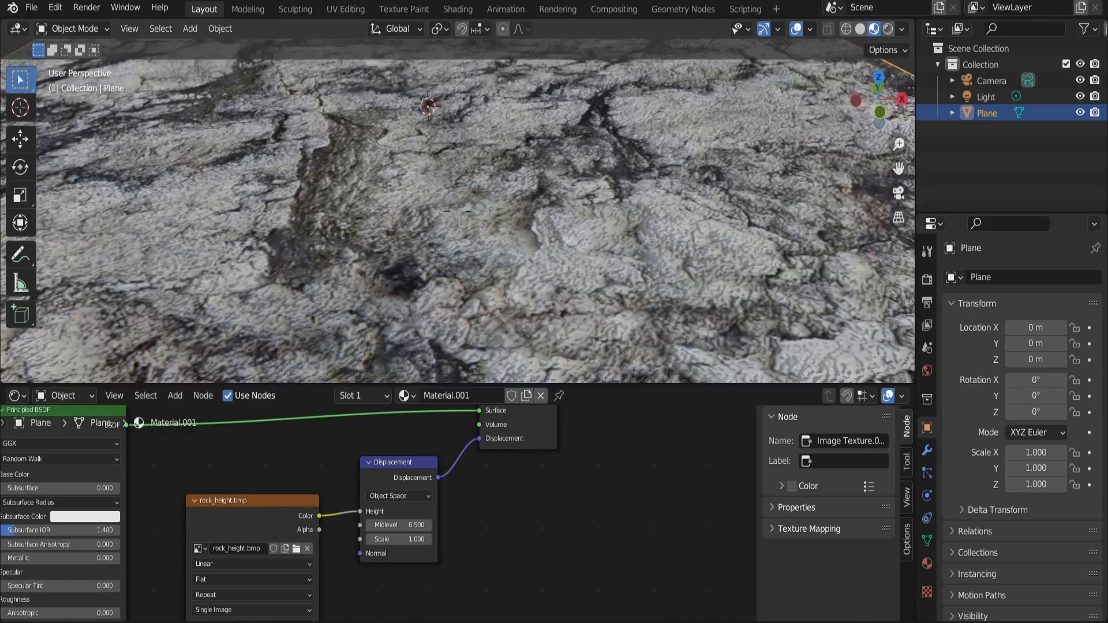
pyautogui.press('s')
pyautogui.press('w')
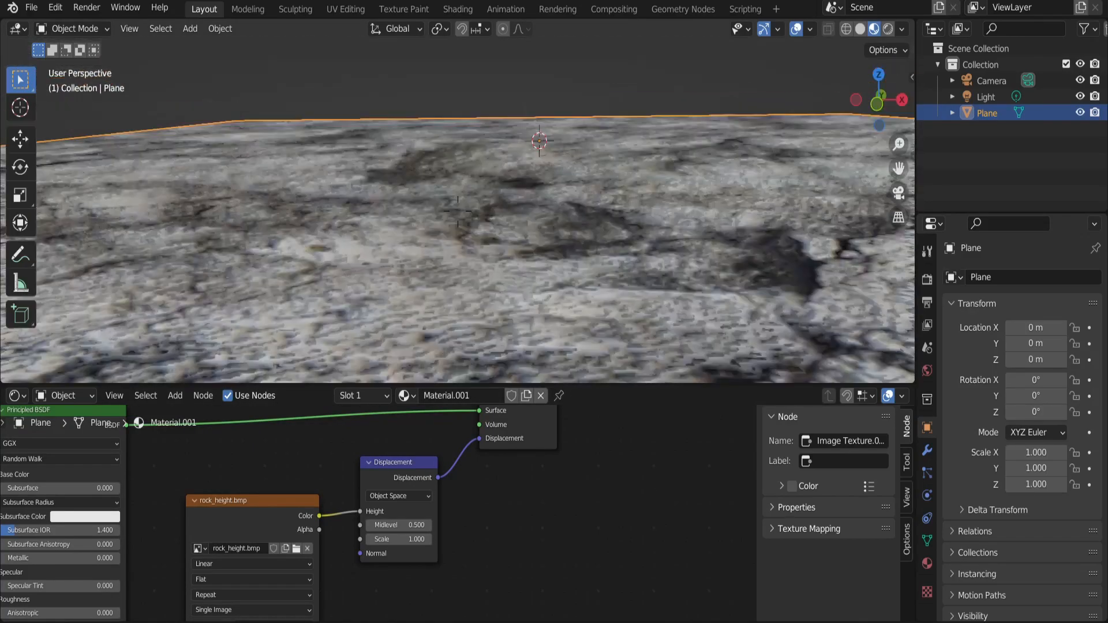
pyautogui.press('s')
pyautogui.click(458, 211)
# Step: Try larger scale values on the Displacement node, including 1 and 0.7, and settle on 0.1
pyautogui.moveTo(408, 539)
pyautogui.mouseDown()
pyautogui.moveTo(750, 539)
pyautogui.moveTo(368, 539)
pyautogui.mouseUp()
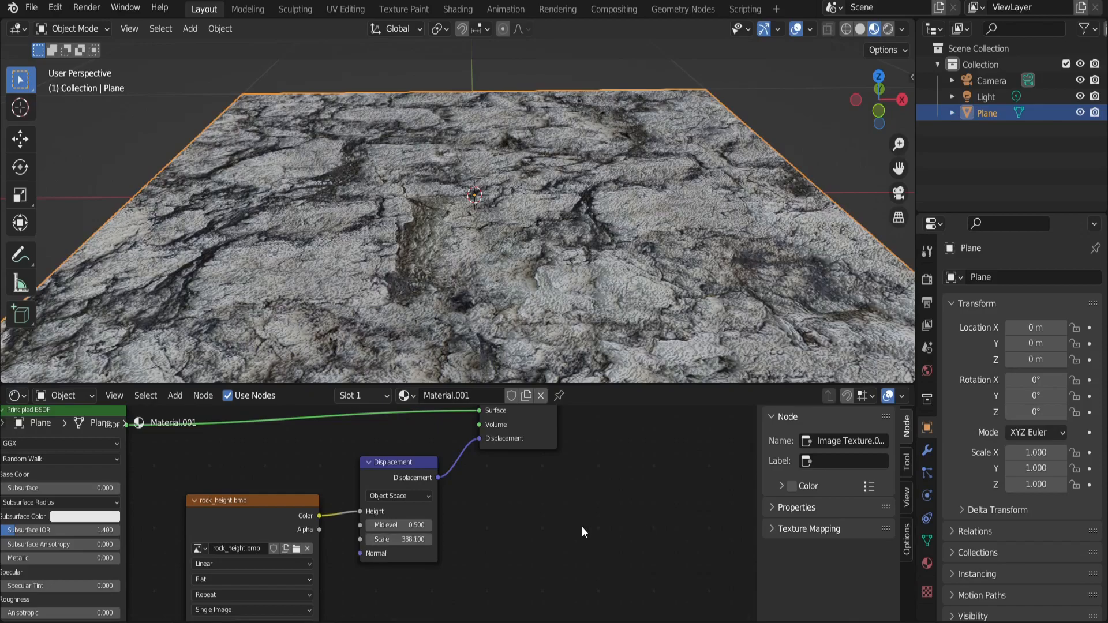
pyautogui.click(406, 539)
pyautogui.write('1')
pyautogui.press('Return')
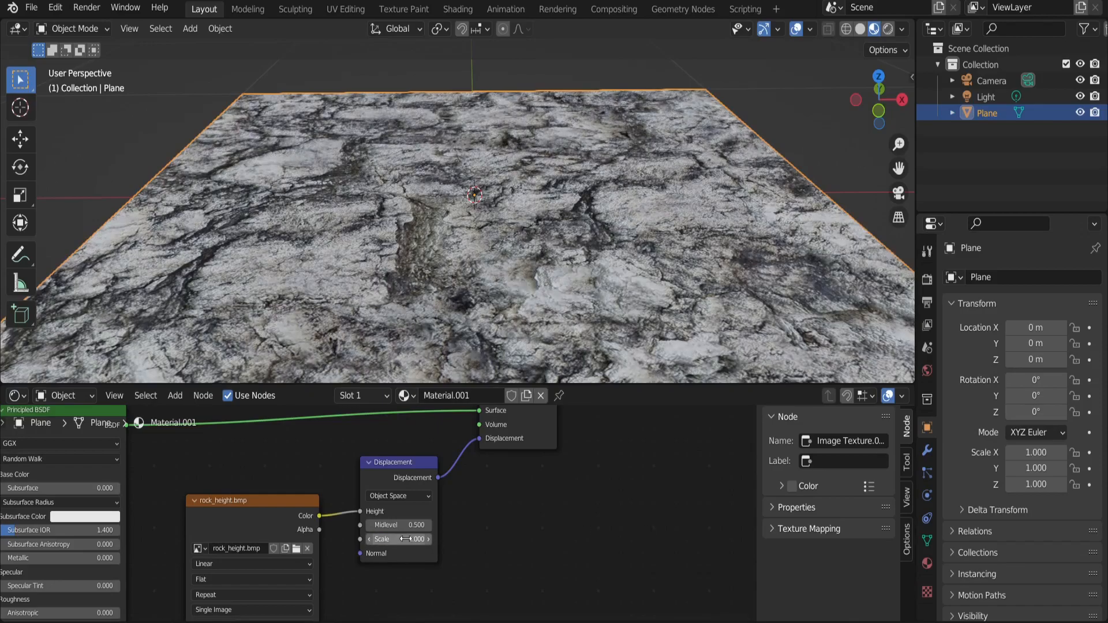
pyautogui.click(406, 539)
pyautogui.write('0.7')
pyautogui.press('Return')
pyautogui.moveTo(400, 539); pyautogui.dragTo(372, 539)
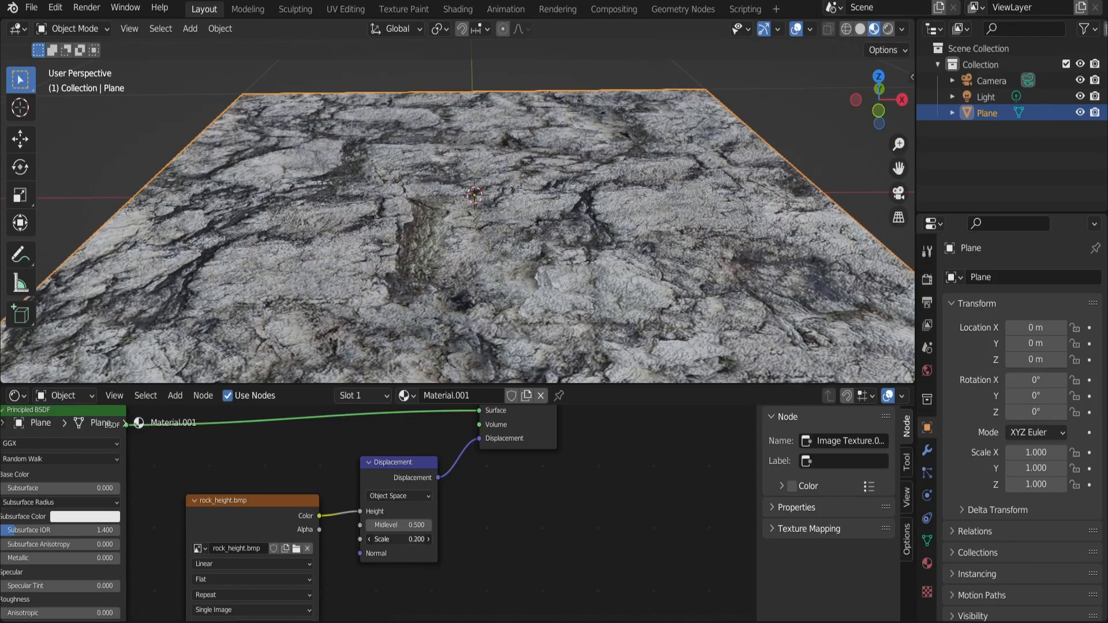
# Step: Examine the complete rock material on the plane from above and from farther away
pyautogui.hotkey('shift', '`')
pyautogui.press('e')
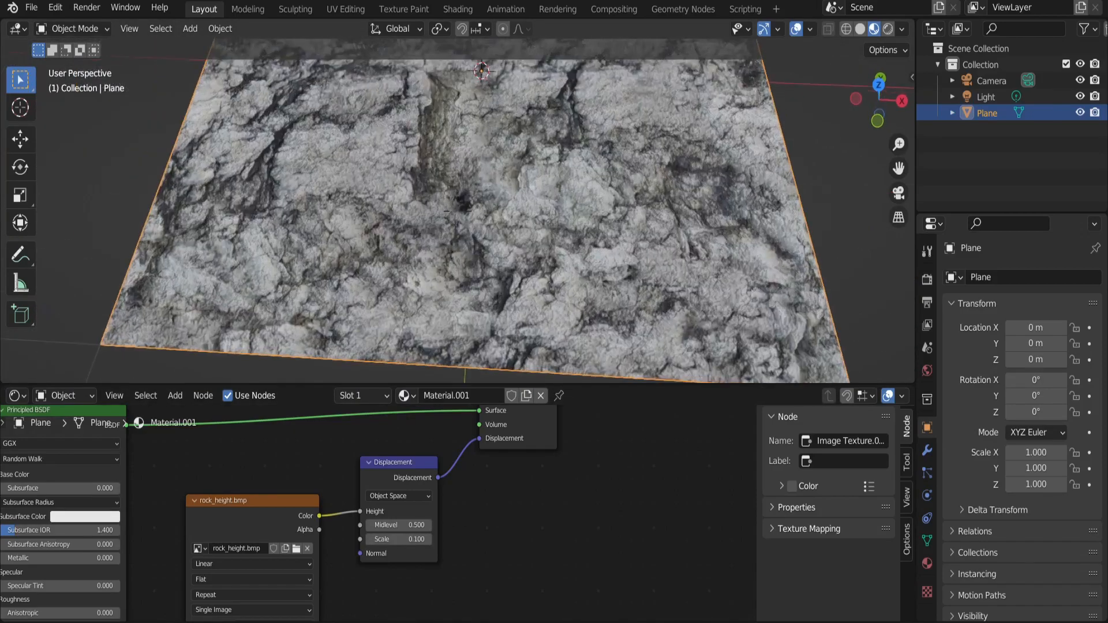
pyautogui.press('e')
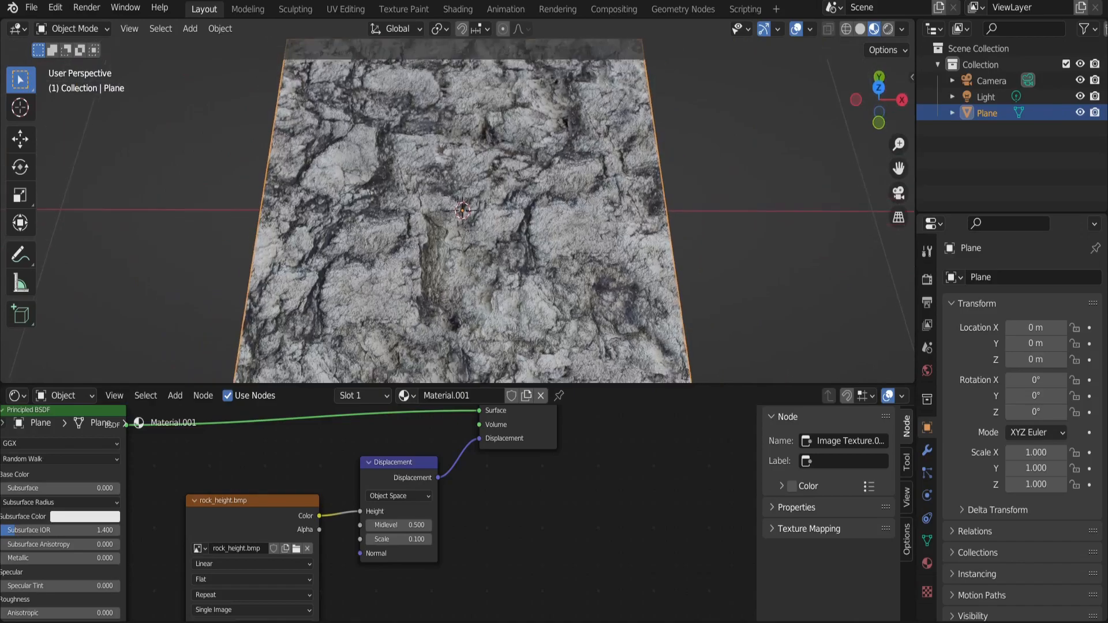
pyautogui.press('s')
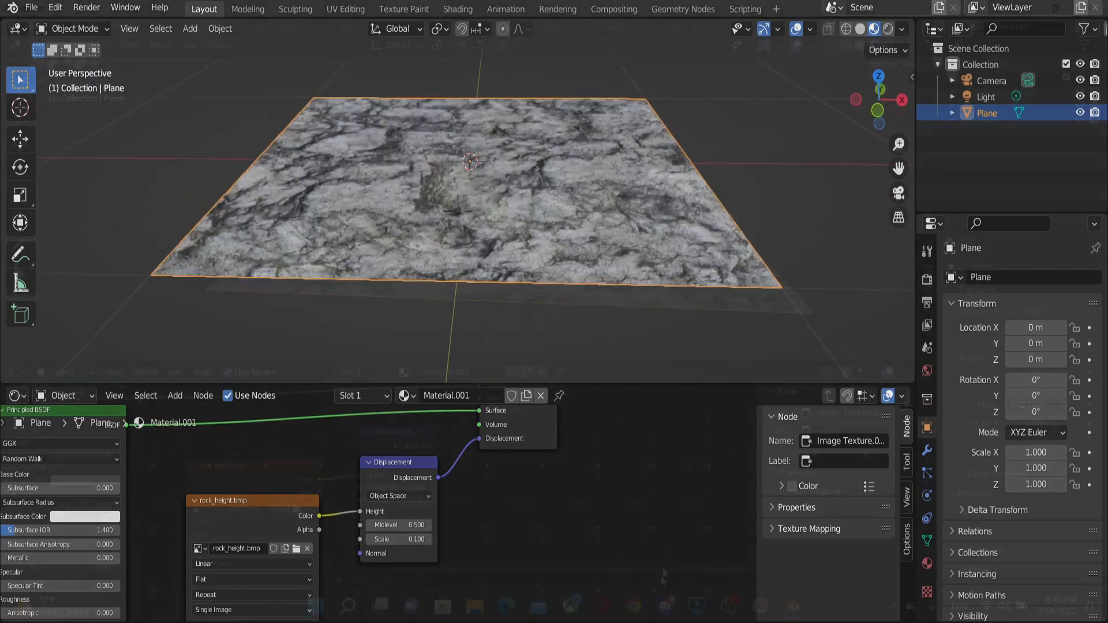